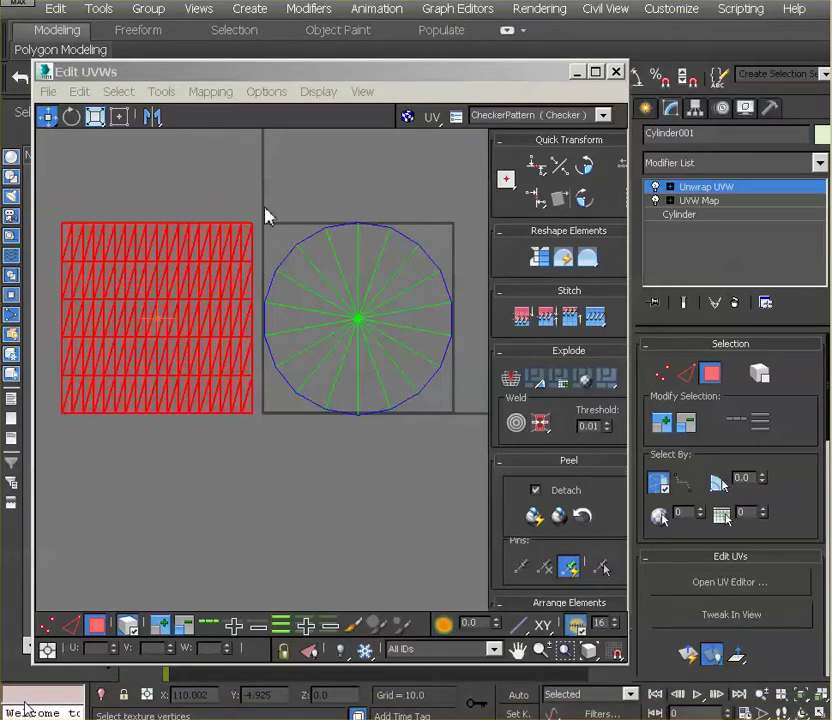
Step: Select the circular cap faces in the UV editor and examine the cylinder's matching faces in the viewport
{"action": "left_click_drag", "start_coordinate": [266, 202], "coordinate": [386, 405]}
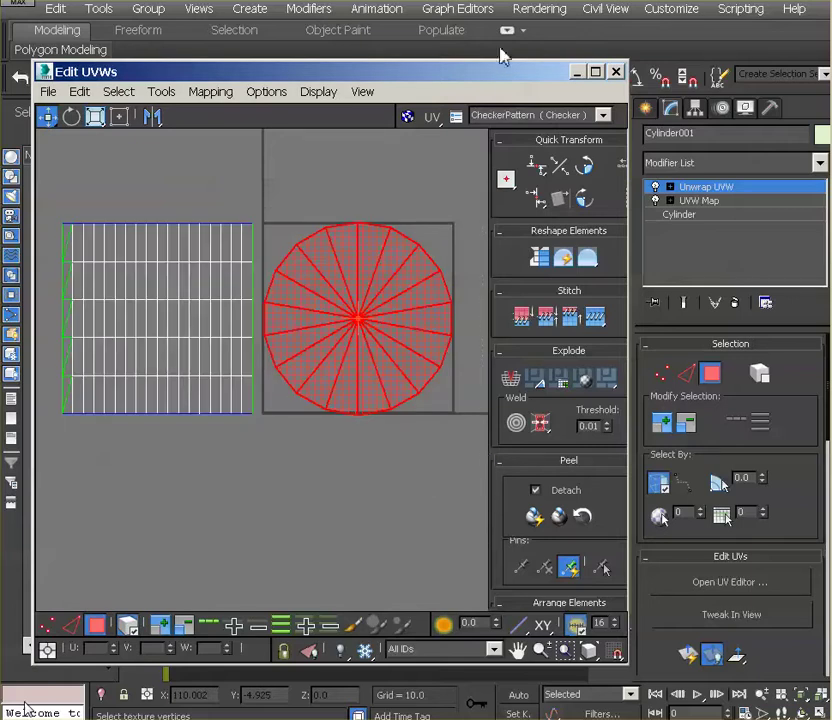
{"action": "left_click_drag", "start_coordinate": [508, 73], "coordinate": [622, 525]}
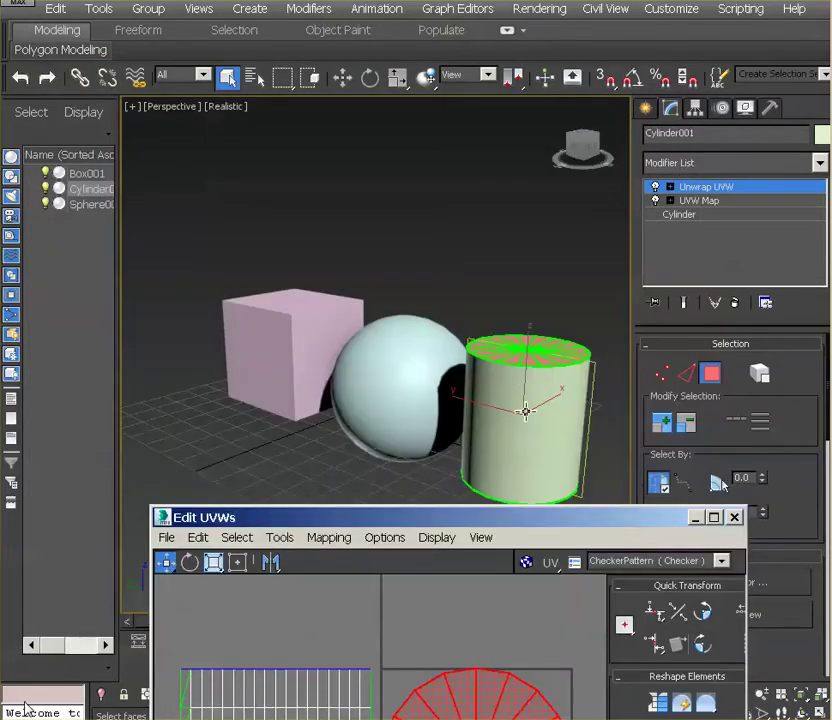
{"action": "middle_click_drag", "start_coordinate": [526, 405], "coordinate": [496, 368], "text": "alt"}
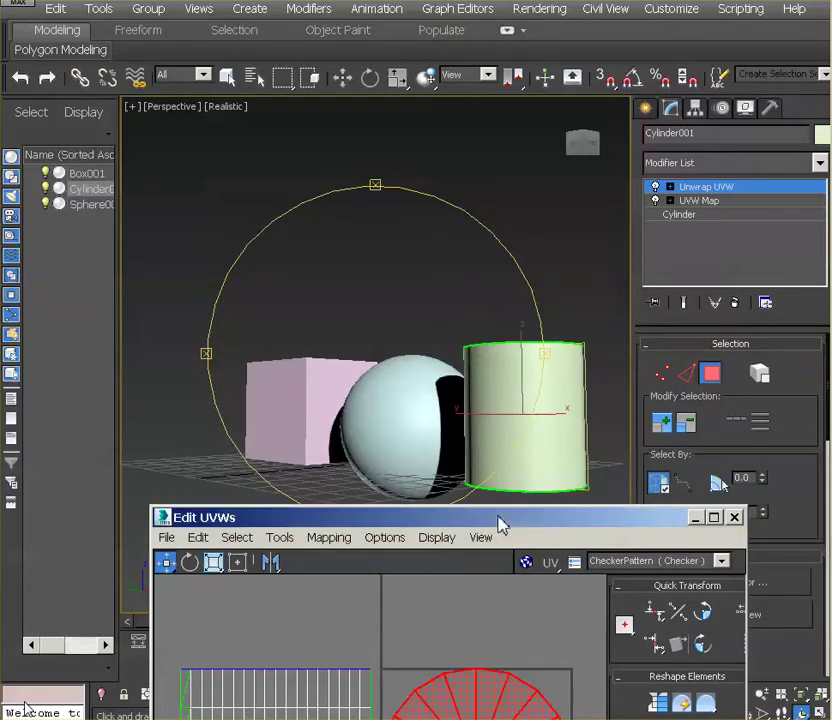
{"action": "left_click_drag", "start_coordinate": [498, 527], "coordinate": [423, 85]}
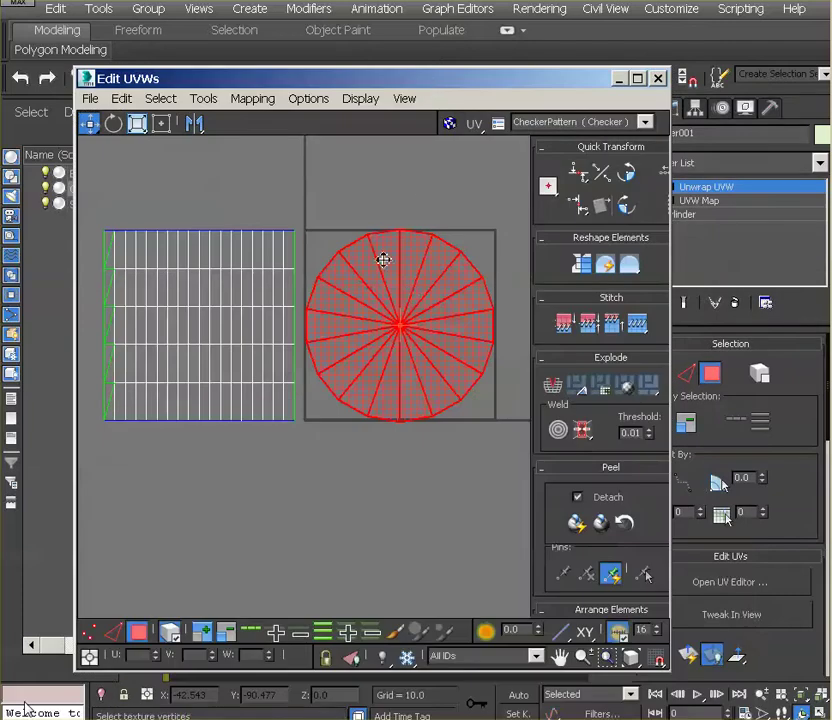
{"action": "left_click", "coordinate": [104, 220]}
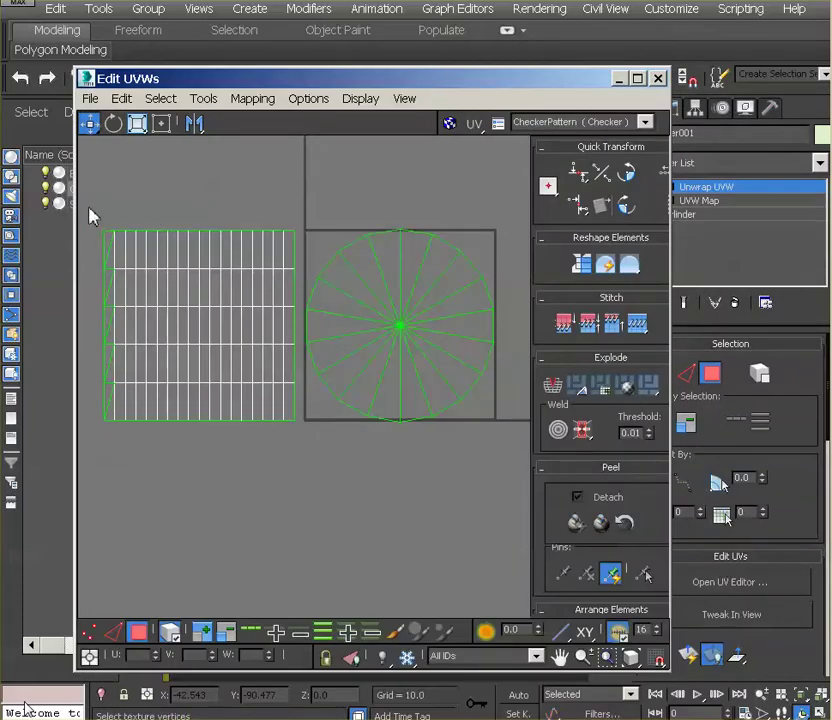
Step: Scale all of the cylinder's UVs with the Freeform tool and place them inside the UV tile, closing the editor
{"action": "left_click_drag", "start_coordinate": [90, 215], "coordinate": [518, 467]}
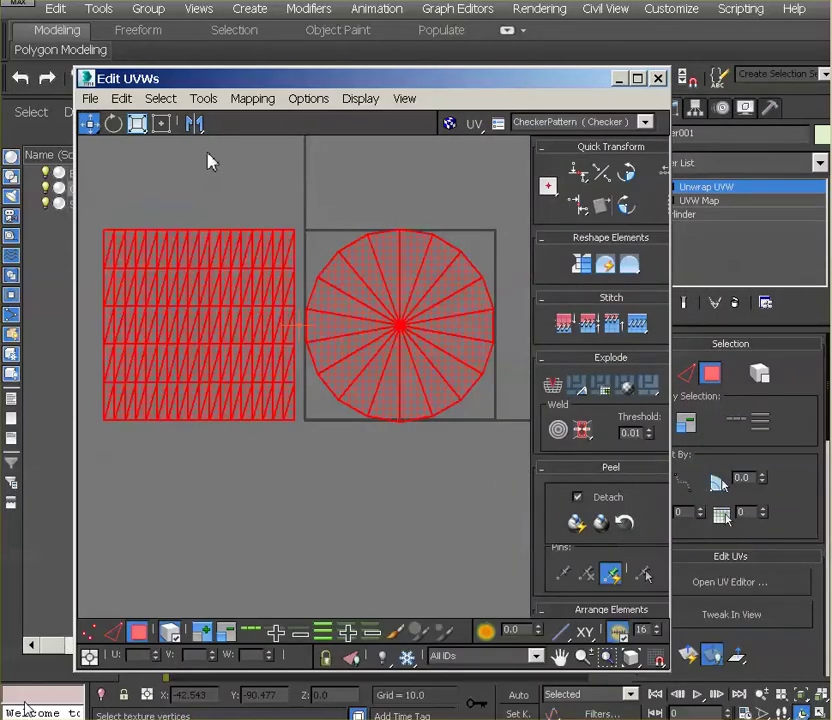
{"action": "left_click", "coordinate": [161, 122]}
{"action": "left_click_drag", "start_coordinate": [110, 242], "coordinate": [318, 326]}
{"action": "left_click_drag", "start_coordinate": [410, 363], "coordinate": [409, 293]}
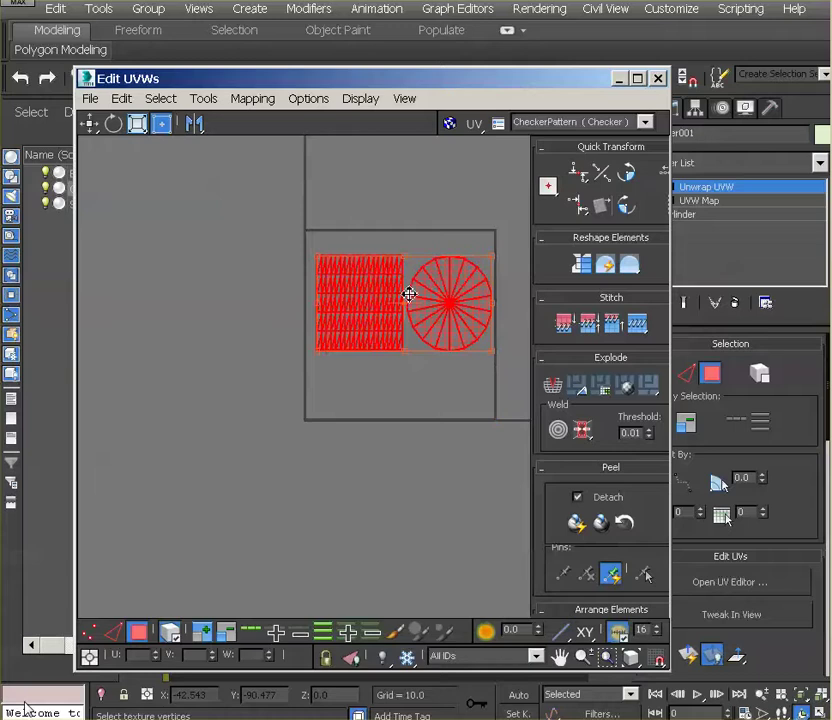
{"action": "left_click", "coordinate": [414, 394]}
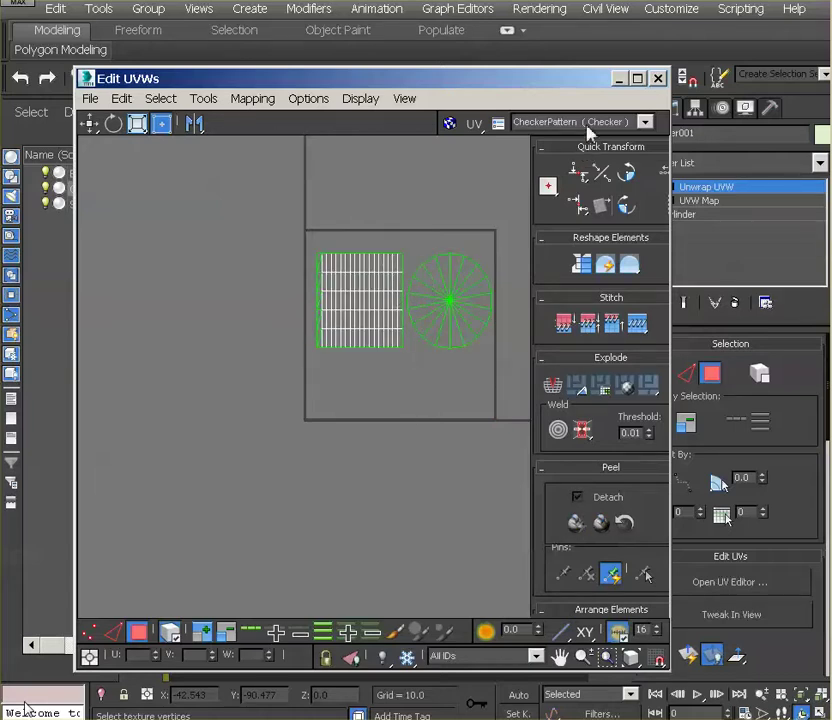
{"action": "left_click", "coordinate": [657, 79]}
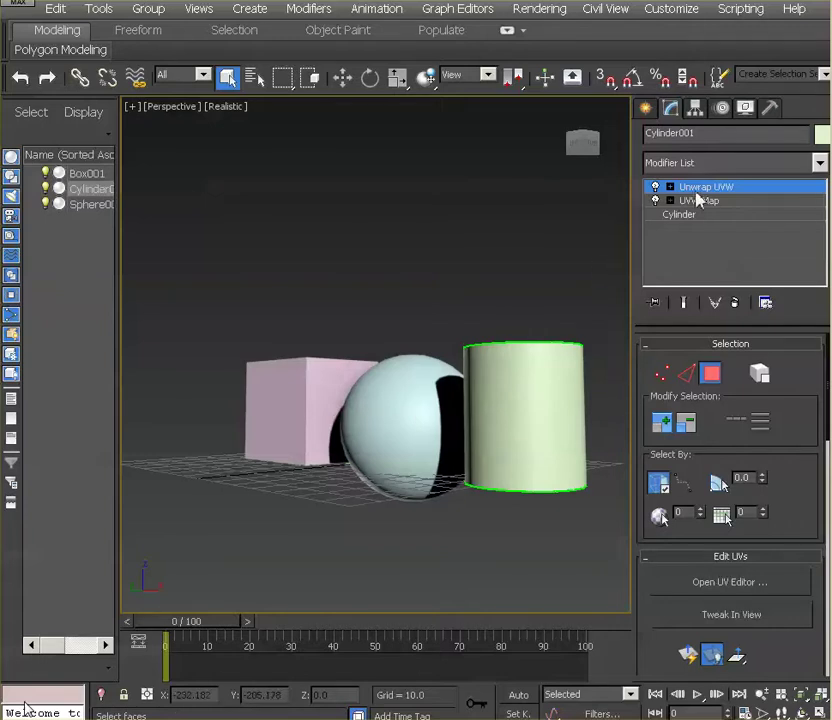
Step: Add a UVW Map modifier with Spherical mapping to the sphere
{"action": "left_click", "coordinate": [648, 236]}
{"action": "left_click", "coordinate": [375, 446]}
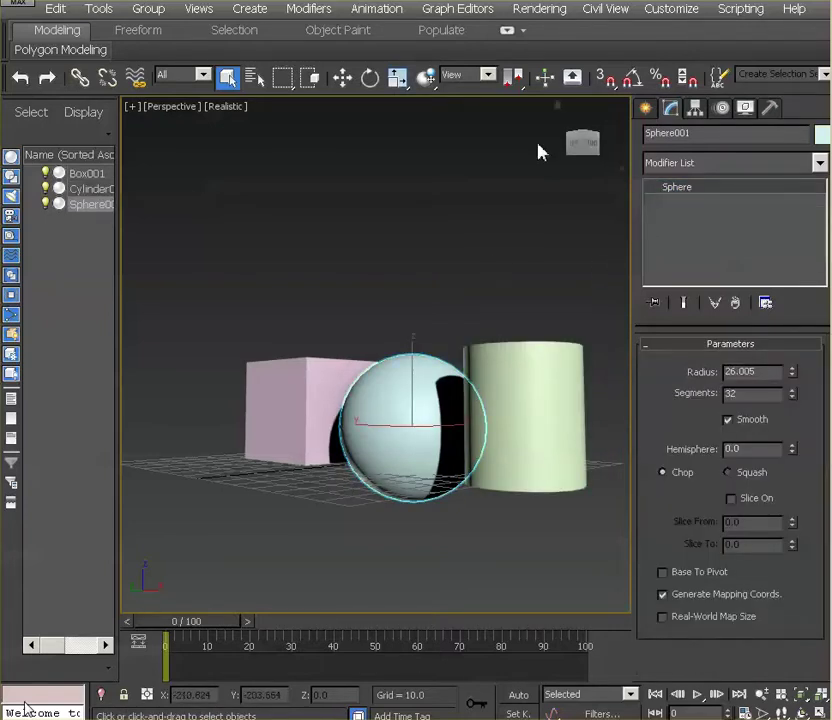
{"action": "left_click", "coordinate": [250, 9]}
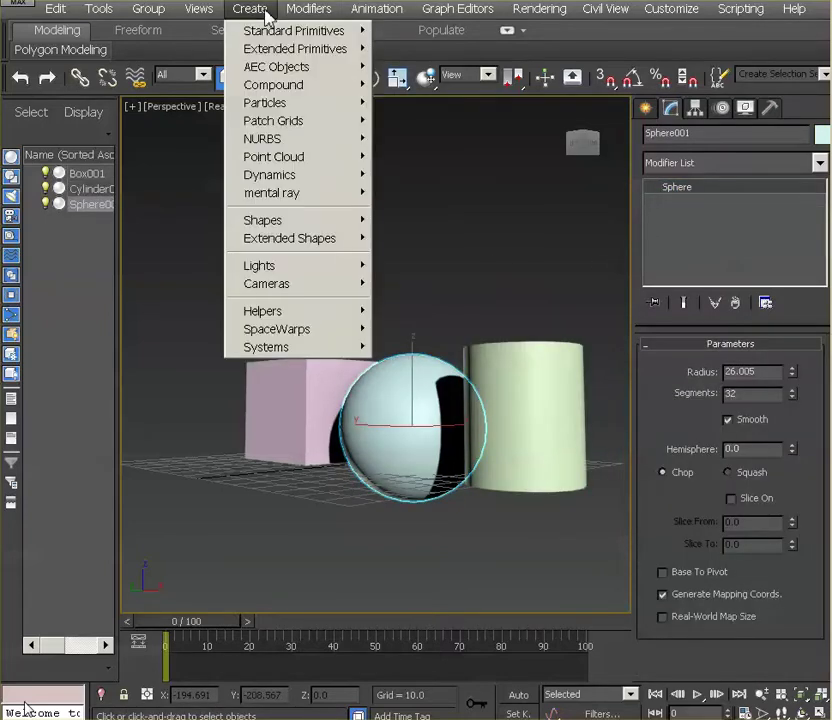
{"action": "mouse_move", "coordinate": [306, 15]}
{"action": "mouse_move", "coordinate": [340, 215]}
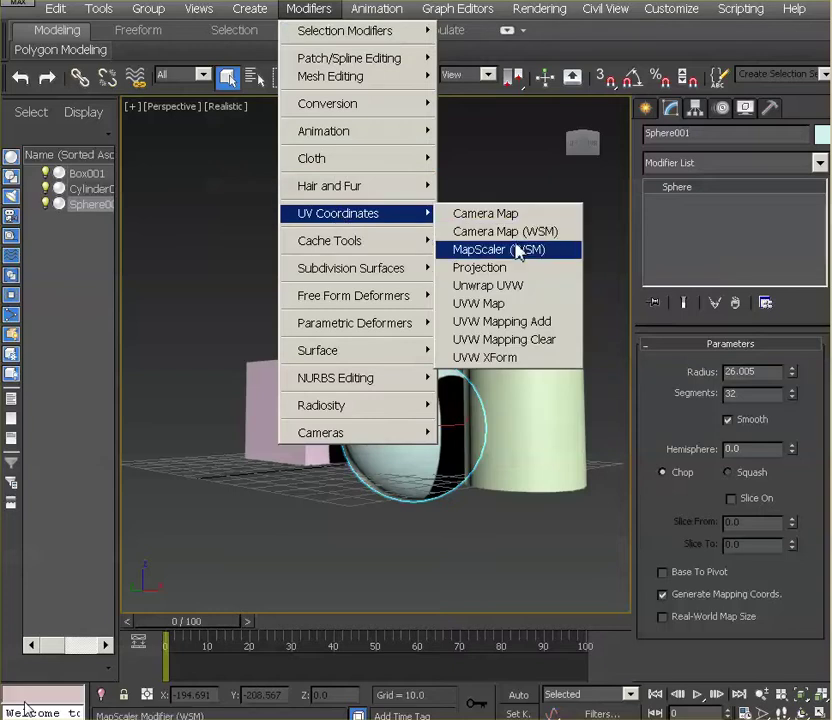
{"action": "left_click", "coordinate": [512, 304]}
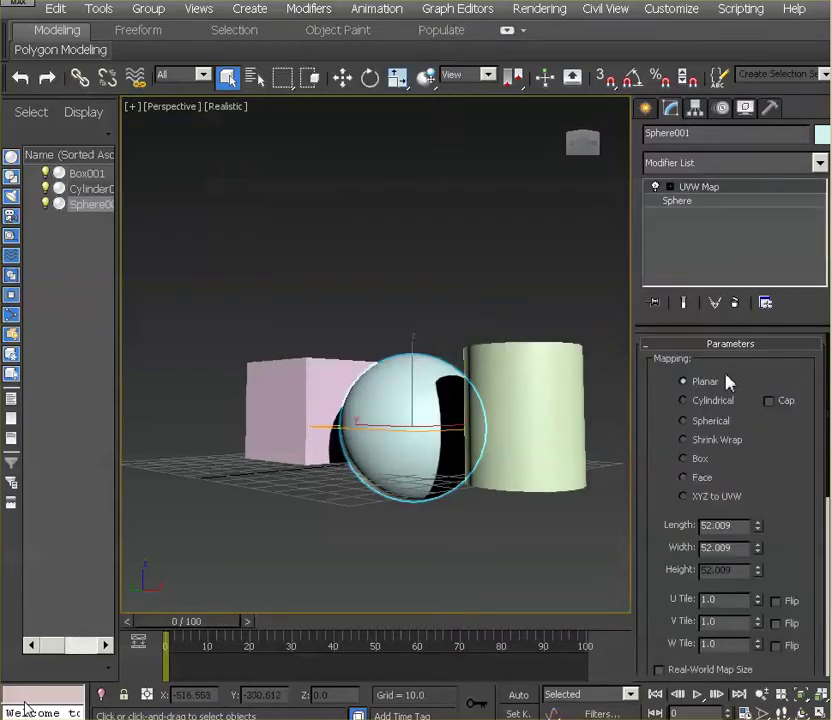
{"action": "left_click", "coordinate": [710, 421]}
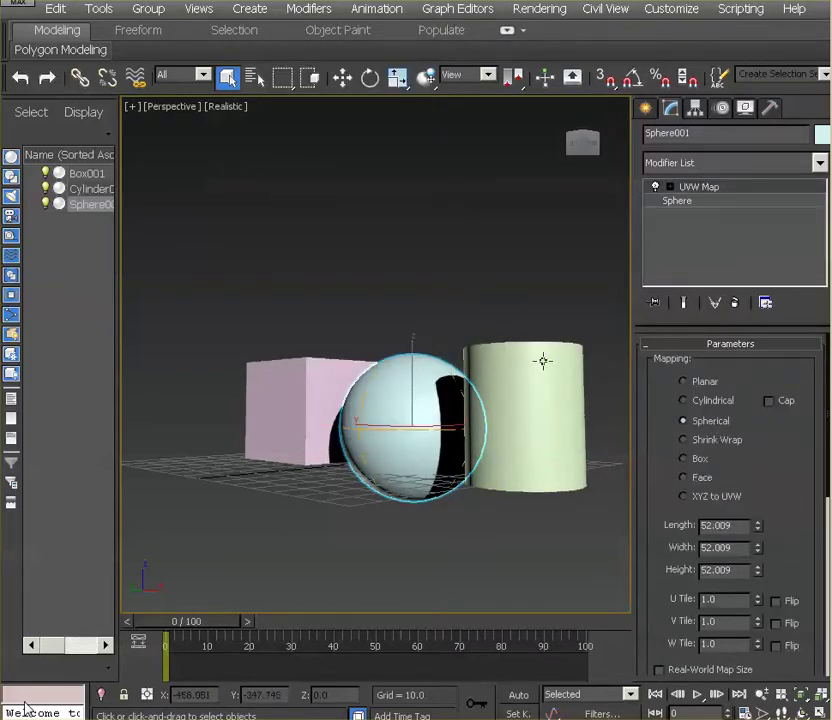
Step: Add an Unwrap UVW modifier to the sphere and review its layout in the UV editor
{"action": "left_click", "coordinate": [270, 10]}
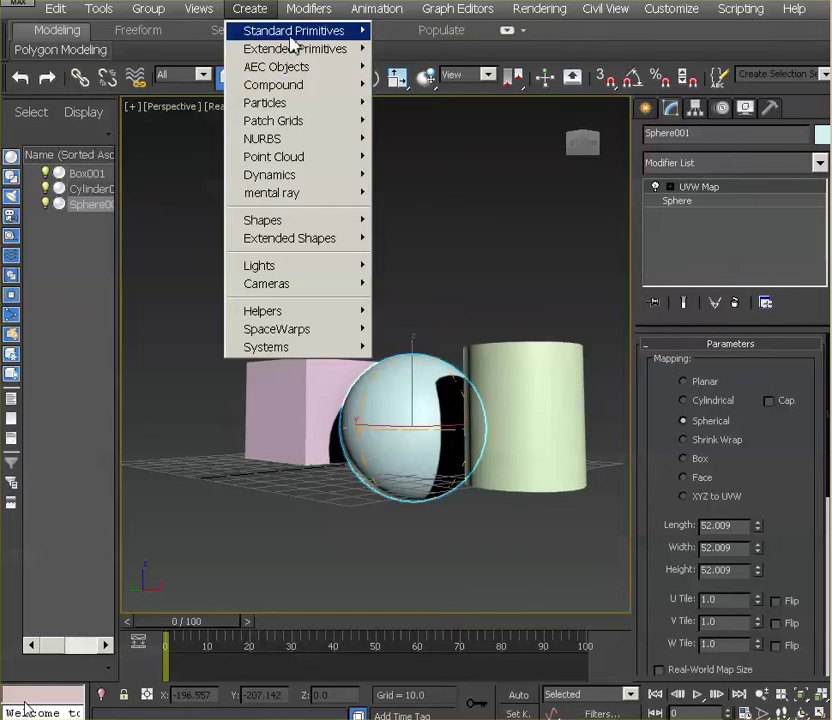
{"action": "mouse_move", "coordinate": [330, 222]}
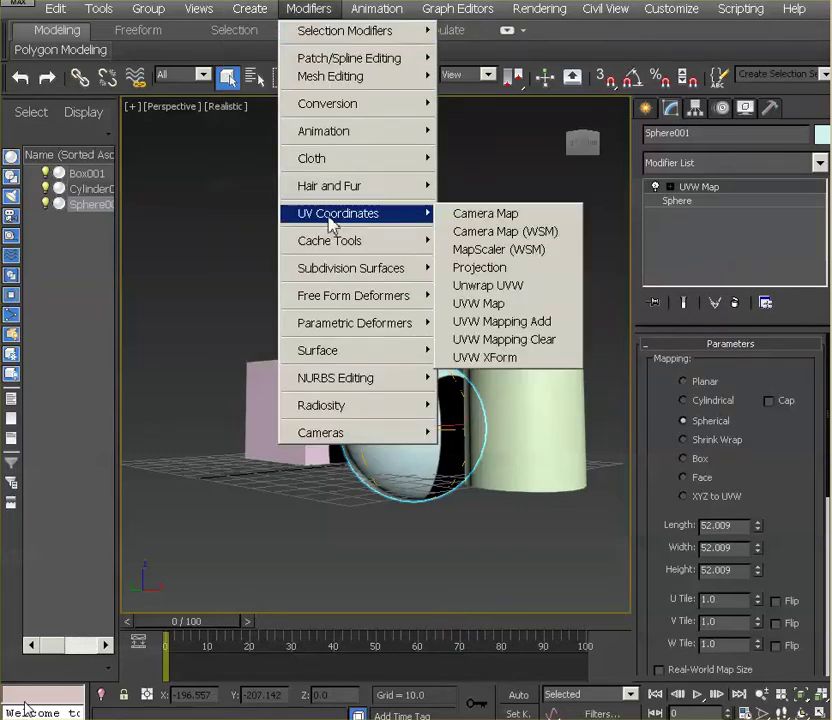
{"action": "left_click", "coordinate": [489, 288]}
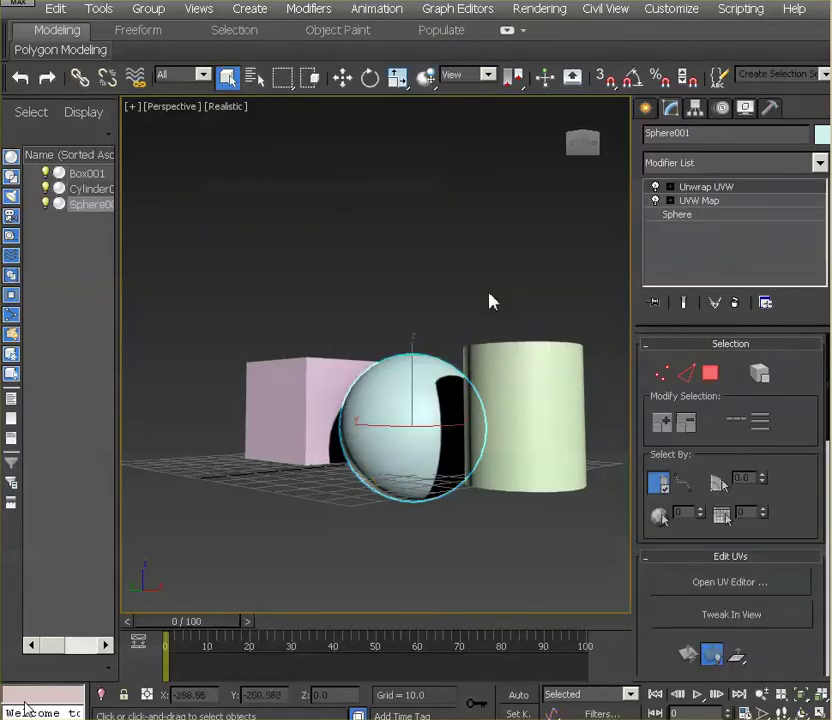
{"action": "left_click", "coordinate": [756, 585]}
{"action": "mouse_move", "coordinate": [40, 30]}
{"action": "left_mouse_down"}
{"action": "mouse_move", "coordinate": [340, 46]}
{"action": "mouse_move", "coordinate": [398, 52]}
{"action": "mouse_move", "coordinate": [399, 62]}
{"action": "left_mouse_up"}
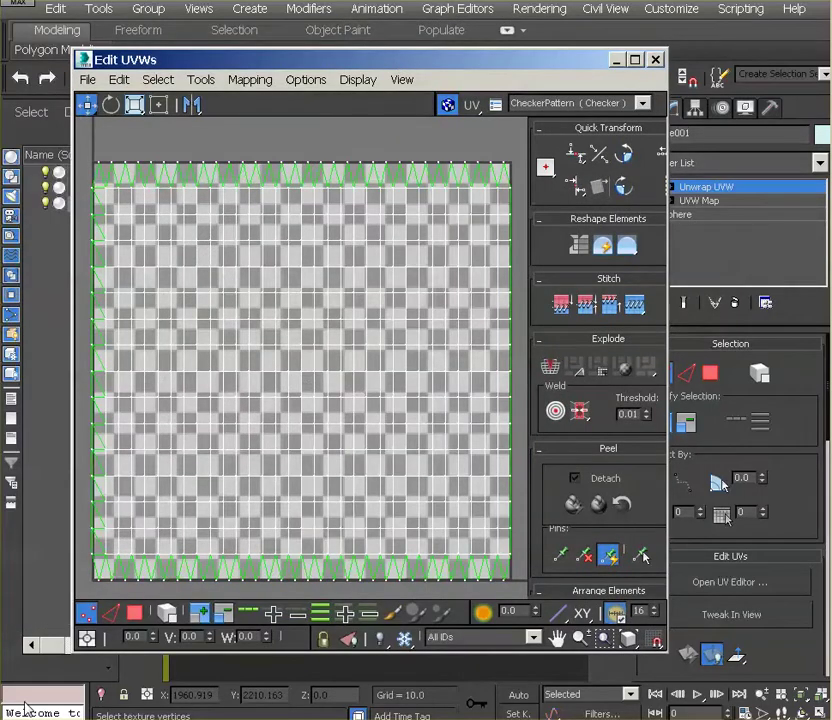
{"action": "left_click", "coordinate": [25, 705]}
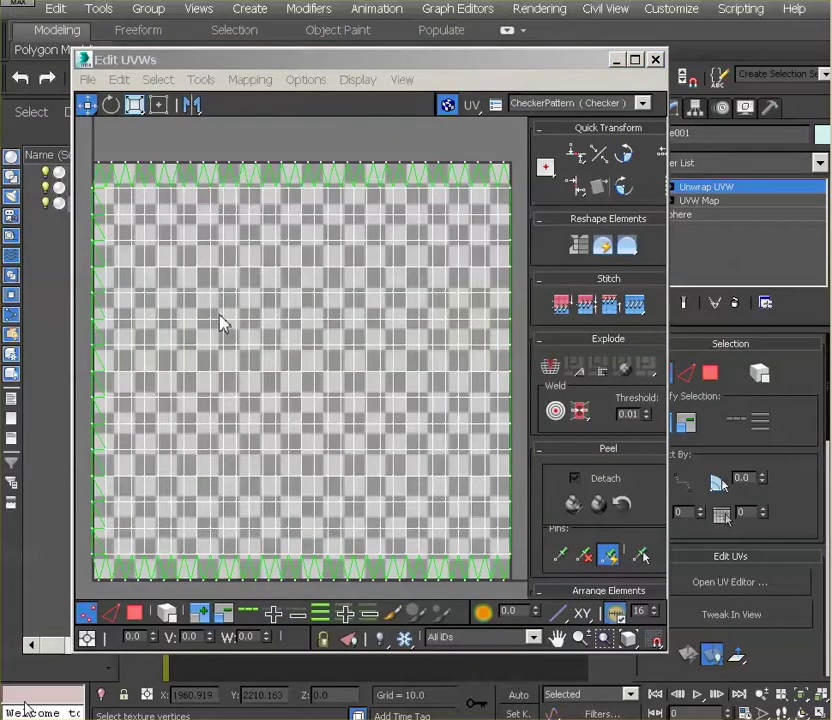
{"action": "left_click", "coordinate": [264, 99]}
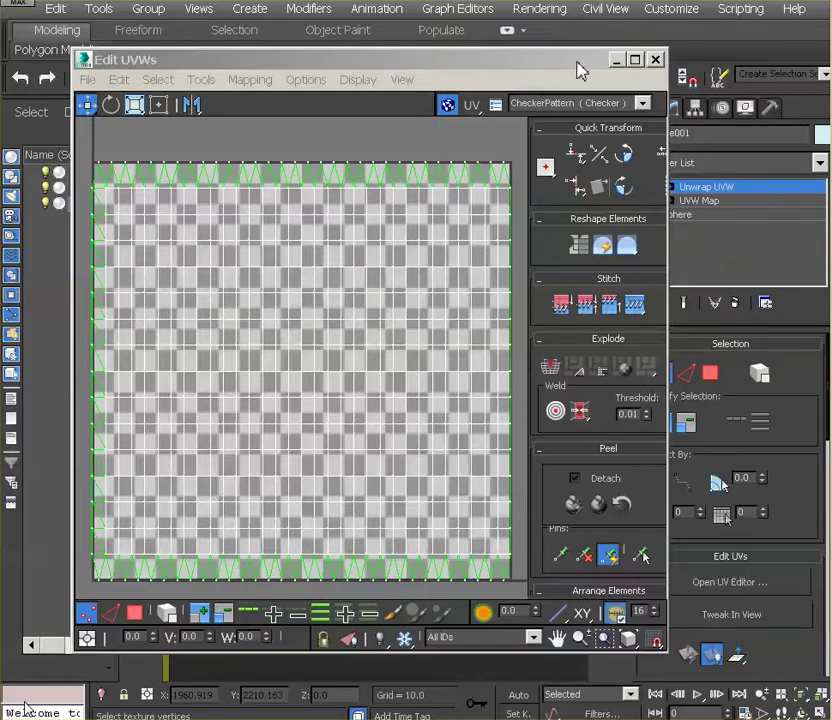
{"action": "left_click_drag", "start_coordinate": [580, 70], "coordinate": [725, 82]}
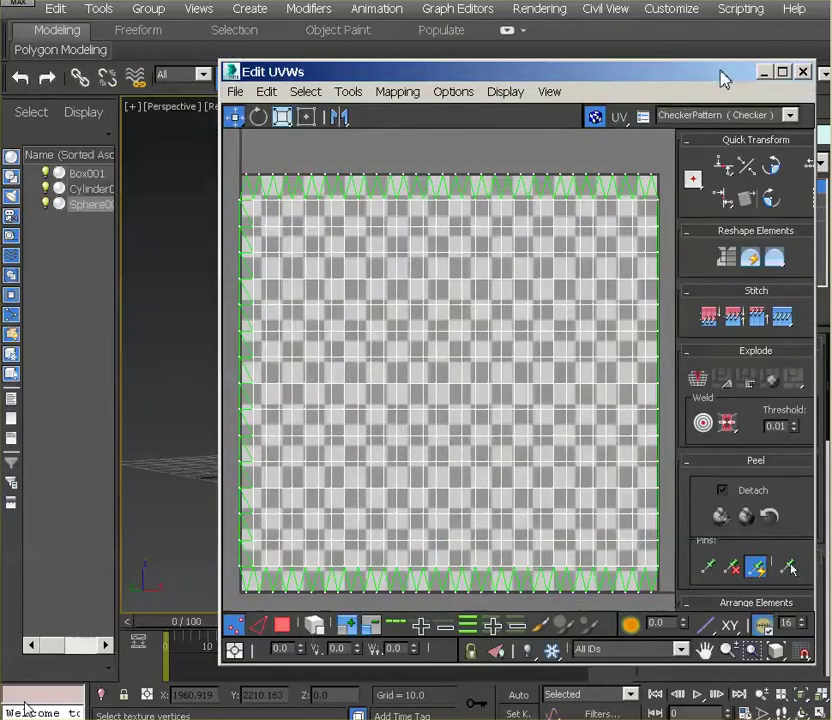
{"action": "left_click", "coordinate": [805, 72]}
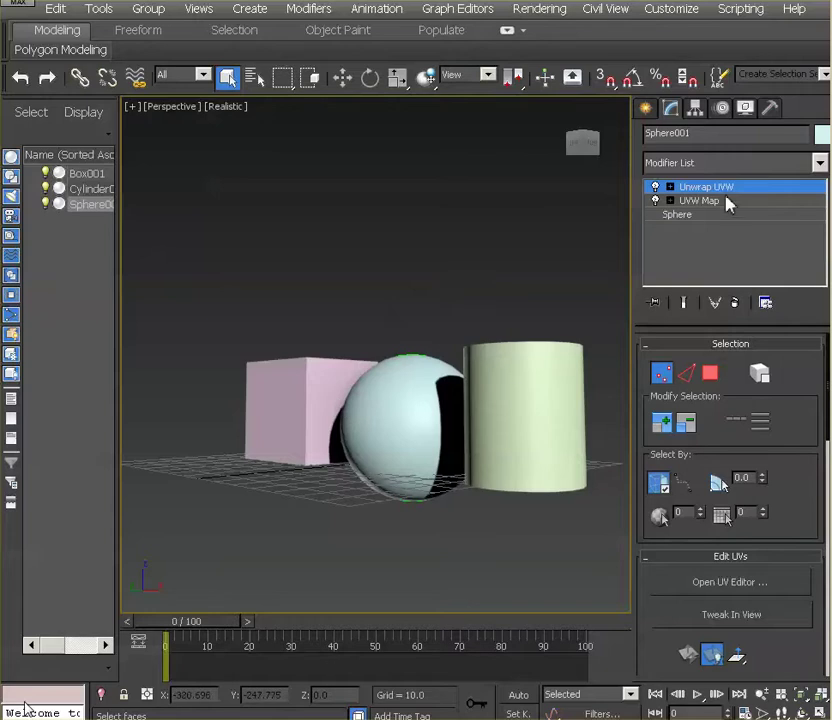
Step: Add a UVW Map modifier with Box mapping to the box
{"action": "left_click", "coordinate": [315, 399]}
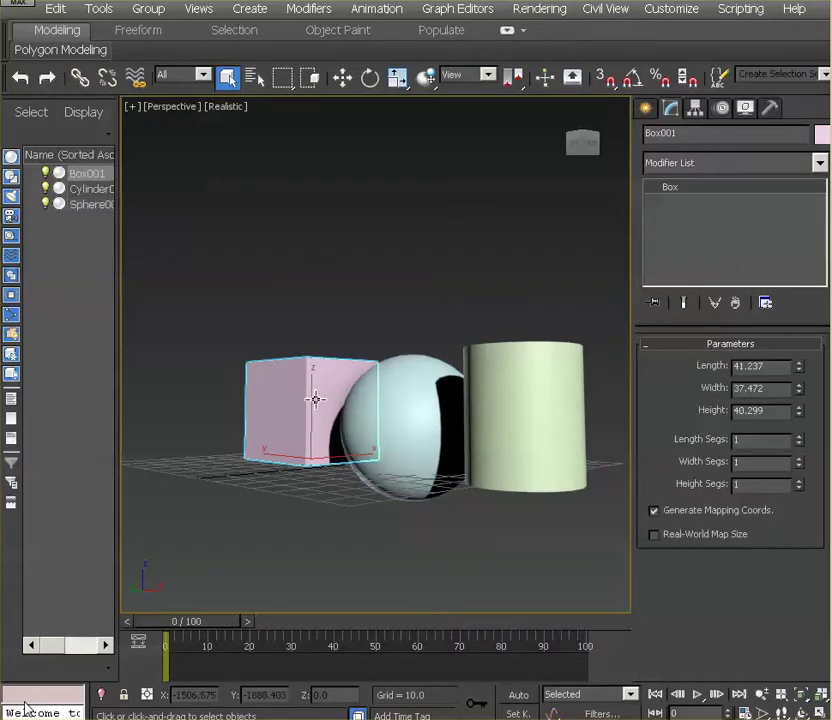
{"action": "left_click", "coordinate": [368, 10]}
{"action": "mouse_move", "coordinate": [308, 9]}
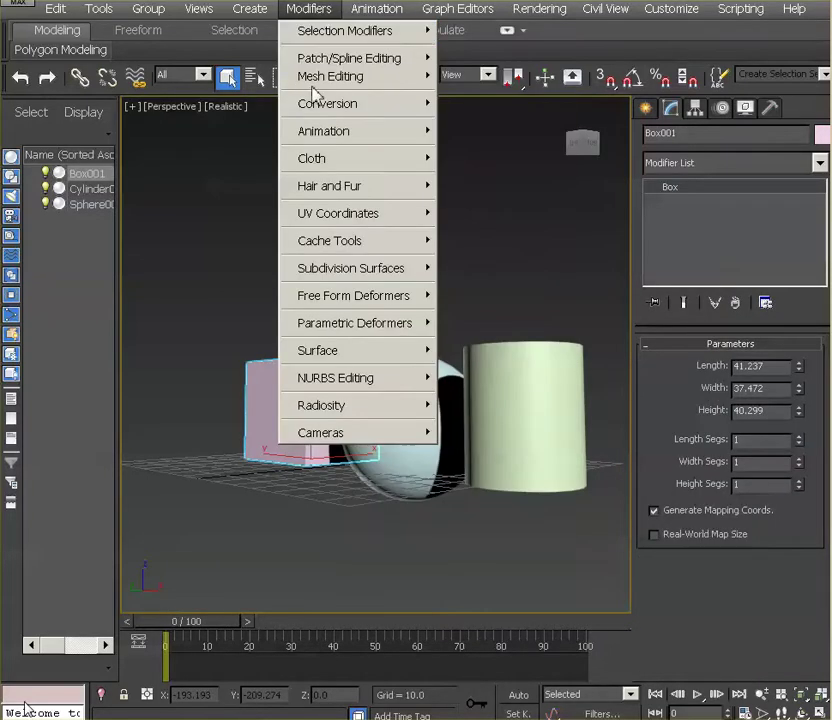
{"action": "mouse_move", "coordinate": [330, 216]}
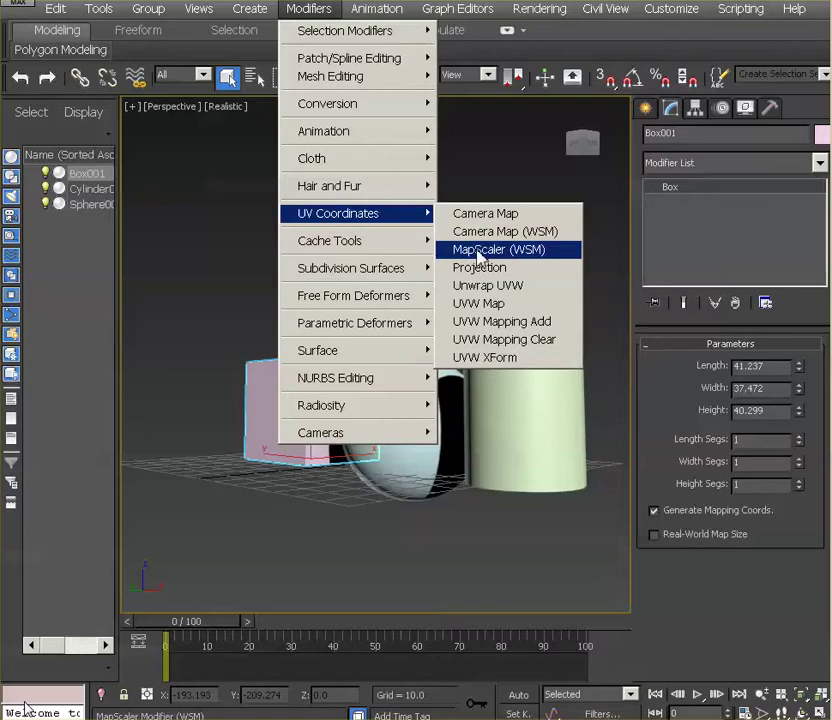
{"action": "left_click", "coordinate": [480, 304]}
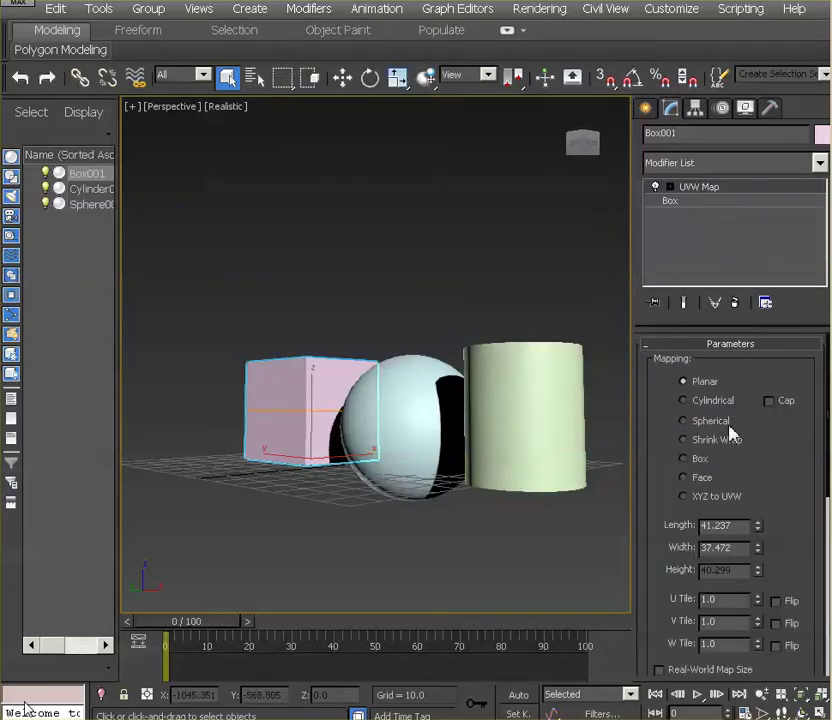
{"action": "left_click", "coordinate": [684, 459]}
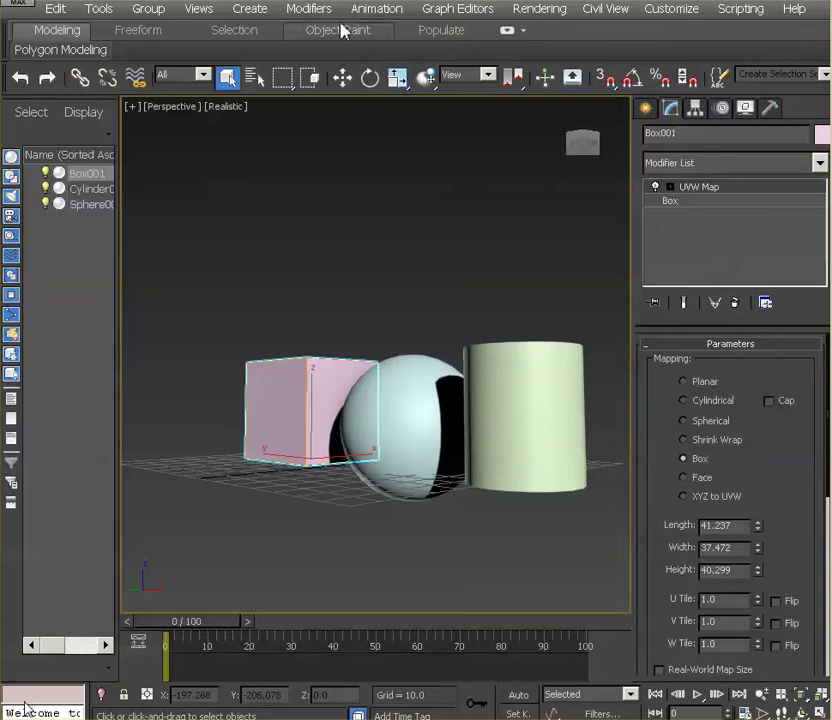
Step: Add an Unwrap UVW modifier to the box and open its layout in the UV editor
{"action": "left_click", "coordinate": [312, 10]}
{"action": "mouse_move", "coordinate": [353, 224]}
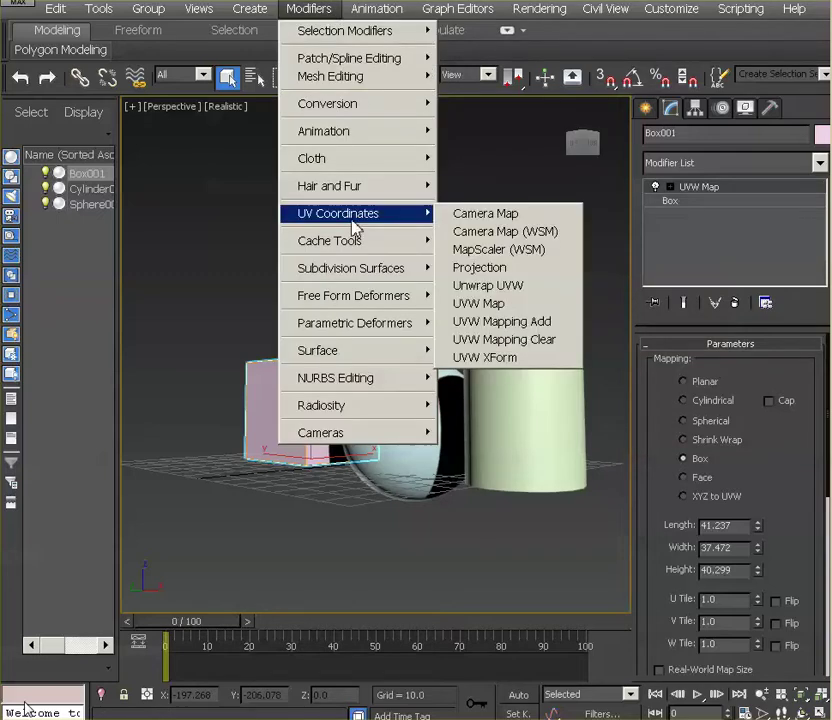
{"action": "left_click", "coordinate": [515, 286]}
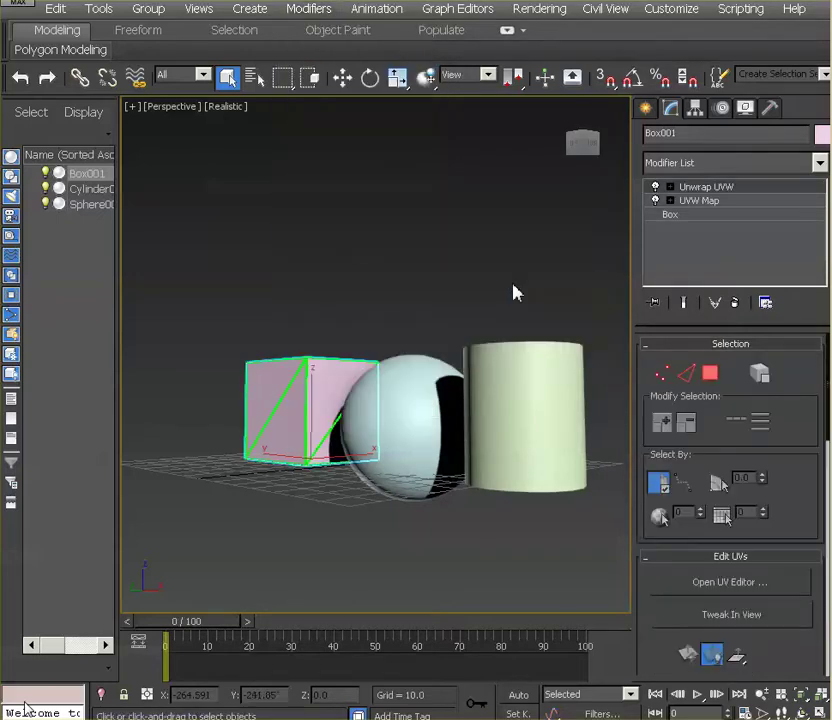
{"action": "left_click", "coordinate": [718, 586]}
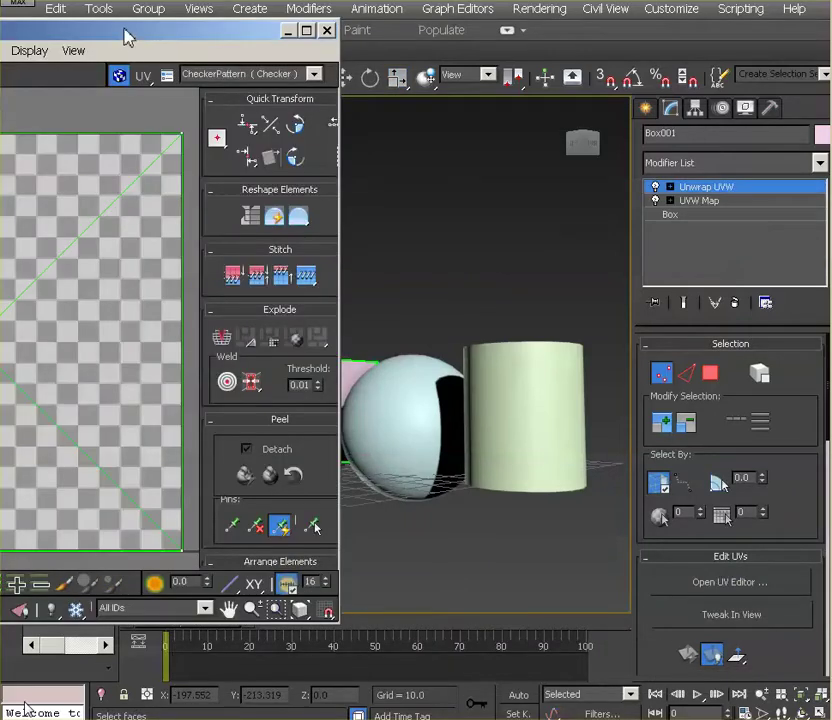
{"action": "left_click_drag", "start_coordinate": [127, 37], "coordinate": [513, 60]}
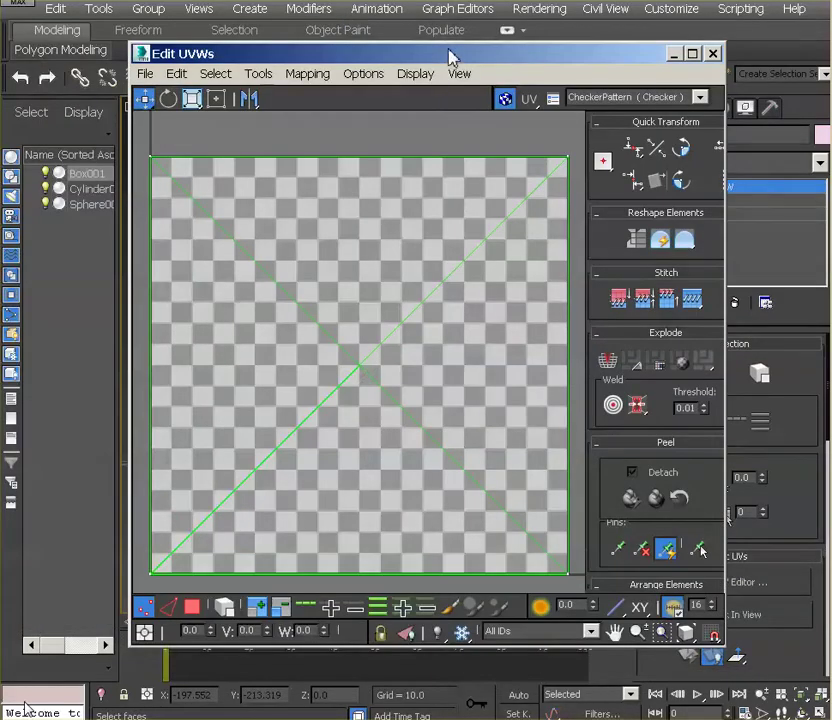
Step: Place the UV editor beside the box and compare the box's faces in the viewport with its UV layout
{"action": "left_click_drag", "start_coordinate": [452, 57], "coordinate": [562, 44]}
{"action": "scroll", "coordinate": [585, 227], "scroll_direction": "down", "scroll_amount": 4}
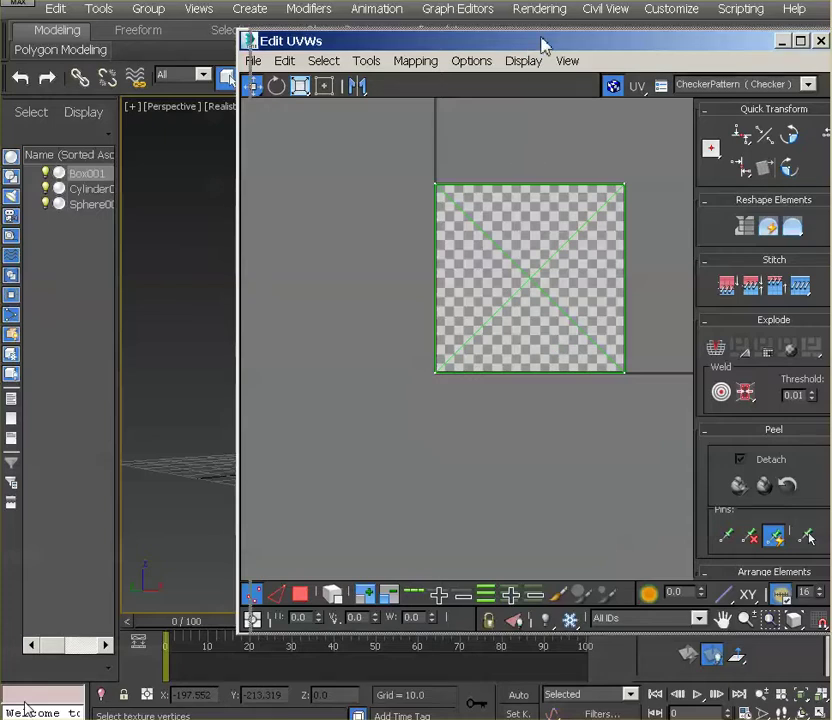
{"action": "left_click_drag", "start_coordinate": [544, 44], "coordinate": [643, 42]}
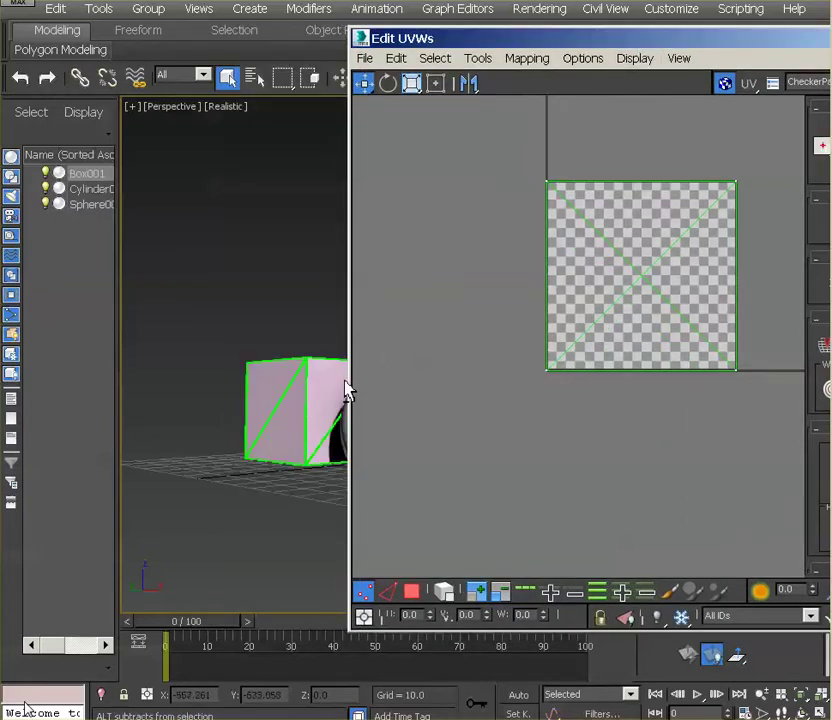
{"action": "middle_click_drag", "start_coordinate": [345, 386], "coordinate": [273, 384]}
{"action": "key", "text": "ctrl+r"}
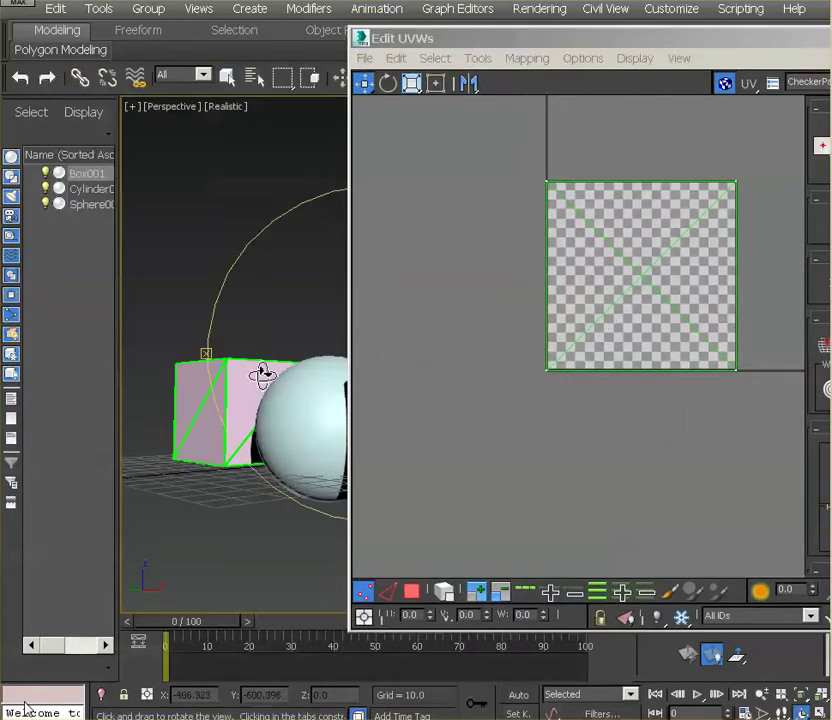
{"action": "left_click_drag", "start_coordinate": [262, 371], "coordinate": [321, 416]}
{"action": "right_click", "coordinate": [297, 381]}
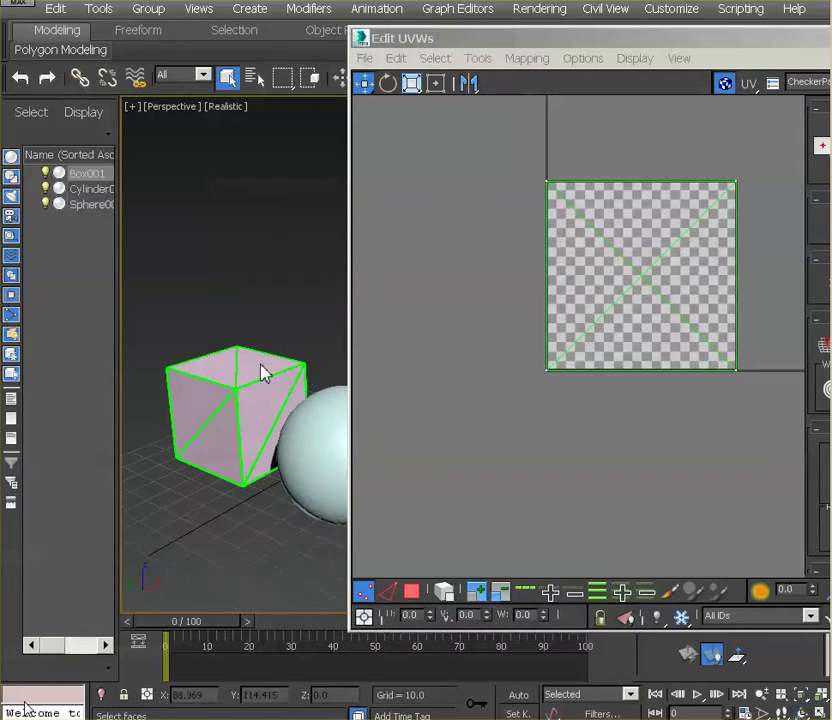
Step: Switch the UV editor to polygon selection and select individual box faces to locate them in the overlapping layout
{"action": "left_click", "coordinate": [414, 593]}
{"action": "left_click", "coordinate": [613, 292]}
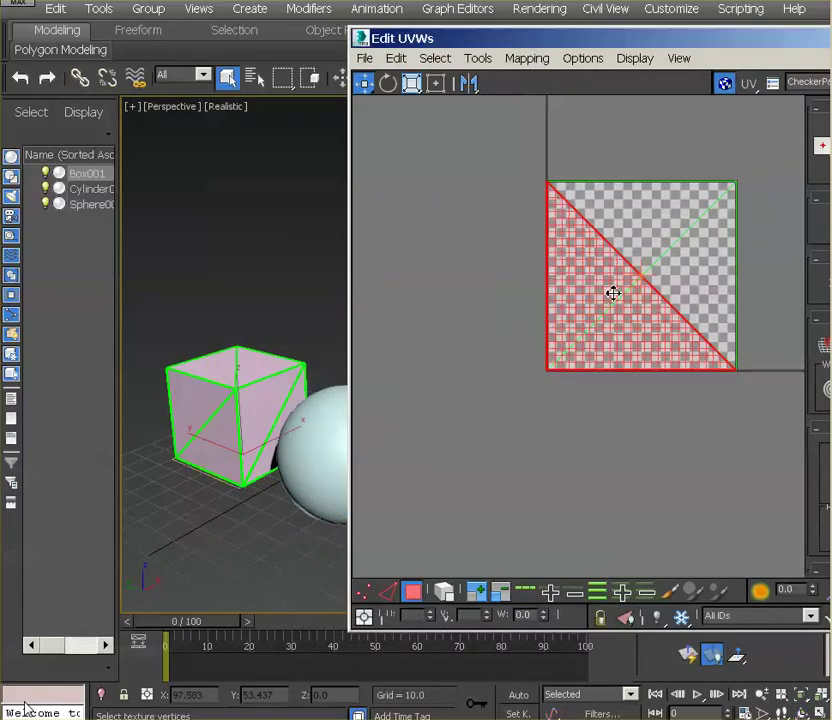
{"action": "left_click", "coordinate": [654, 254]}
{"action": "left_click", "coordinate": [243, 362]}
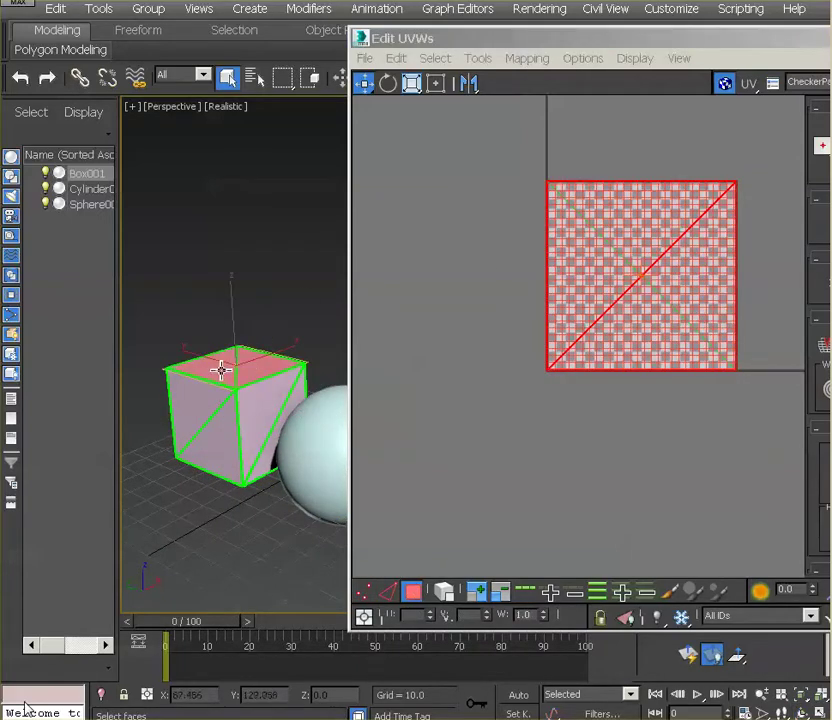
{"action": "left_click", "coordinate": [230, 468]}
{"action": "left_click", "coordinate": [270, 407]}
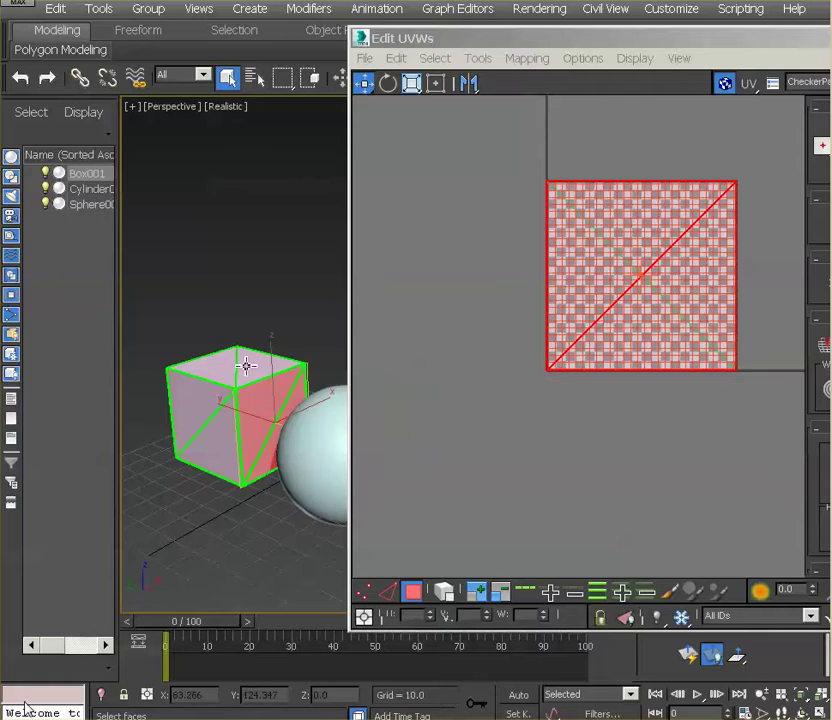
Step: Move the box's top-face UVs to the left of the checker tile and one side face's UVs directly below them
{"action": "left_click", "coordinate": [244, 363]}
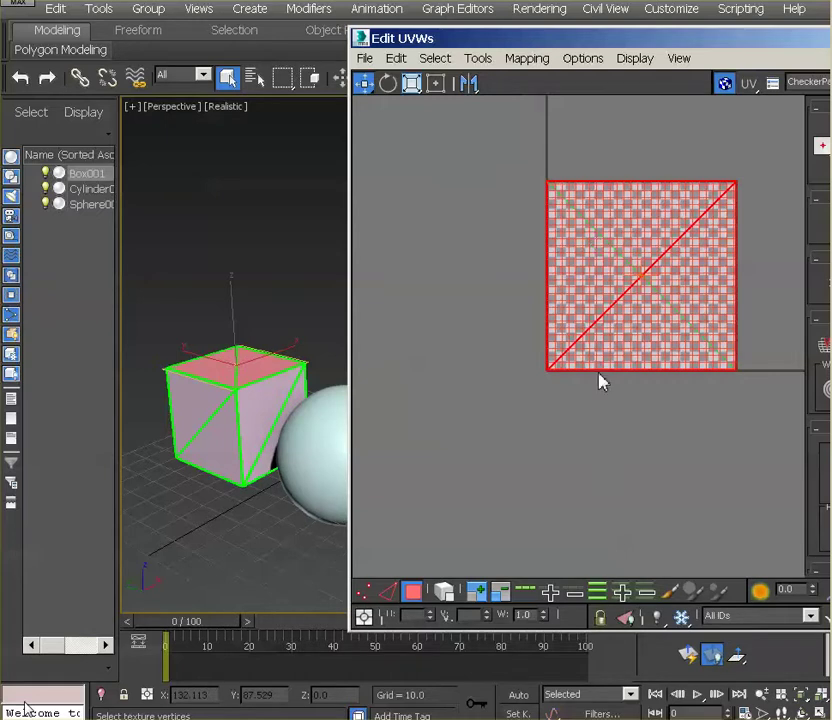
{"action": "left_click_drag", "start_coordinate": [606, 313], "coordinate": [426, 292]}
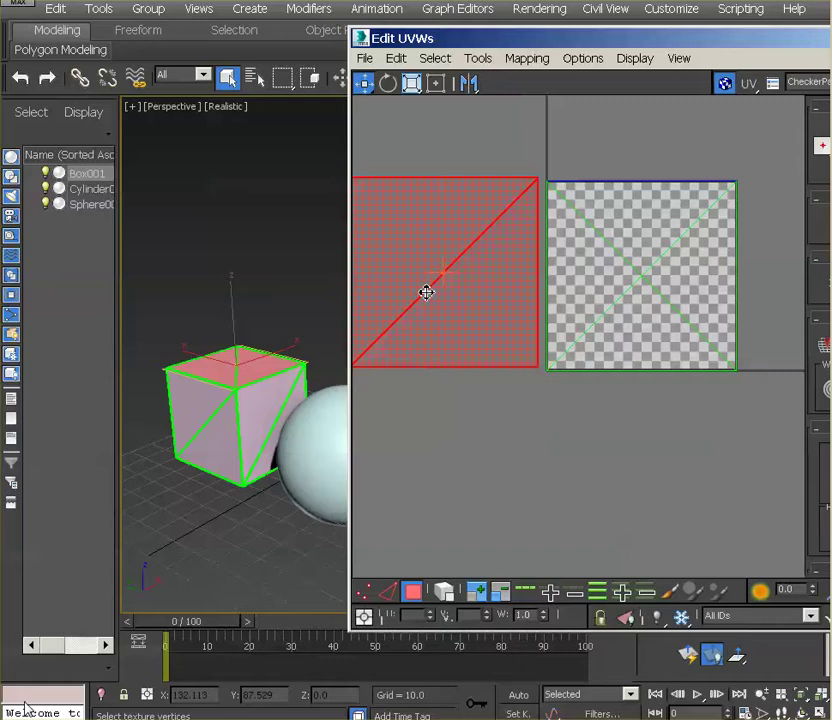
{"action": "left_click", "coordinate": [641, 296]}
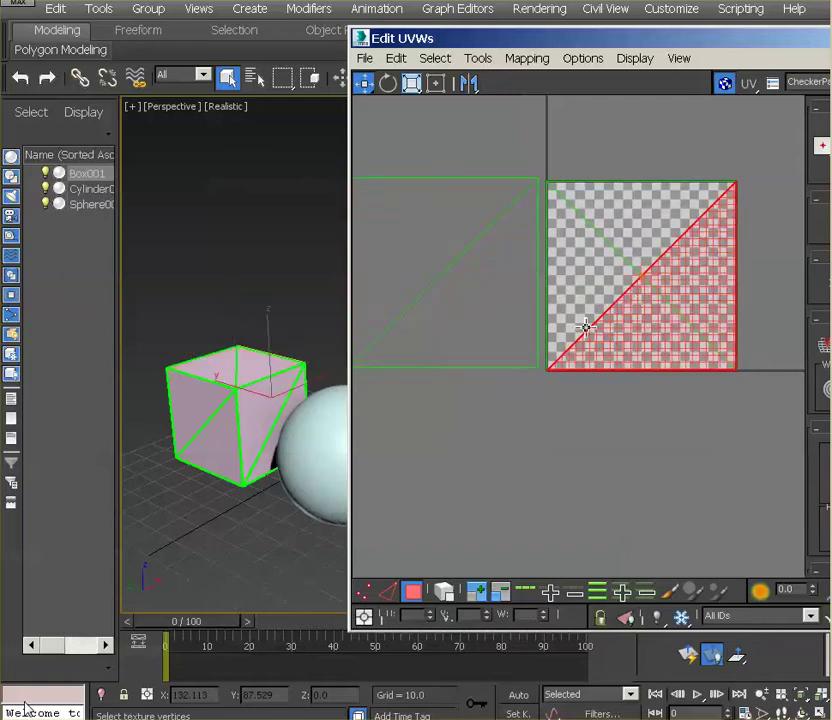
{"action": "left_click", "coordinate": [619, 283], "text": "ctrl"}
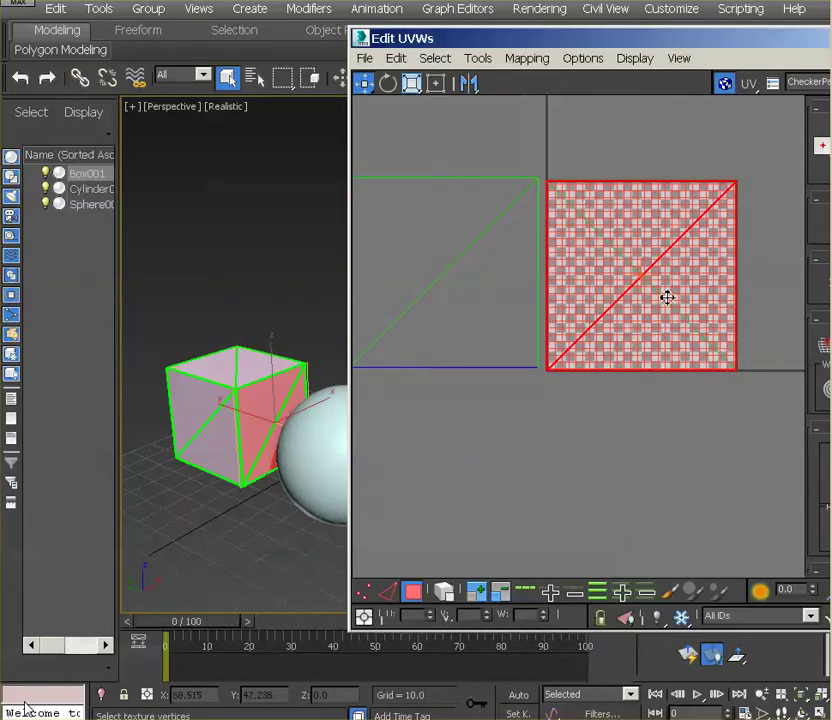
{"action": "left_click_drag", "start_coordinate": [667, 297], "coordinate": [469, 490]}
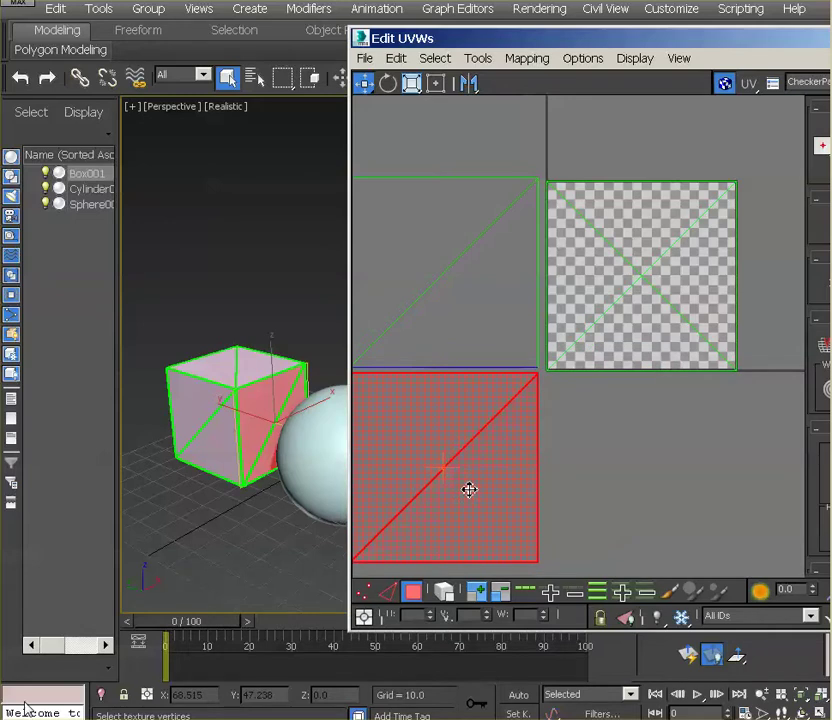
Step: Move the adjacent side face's UVs below the checker tile and a rear side face's UVs above the top-face UVs
{"action": "key", "text": "ctrl+z"}
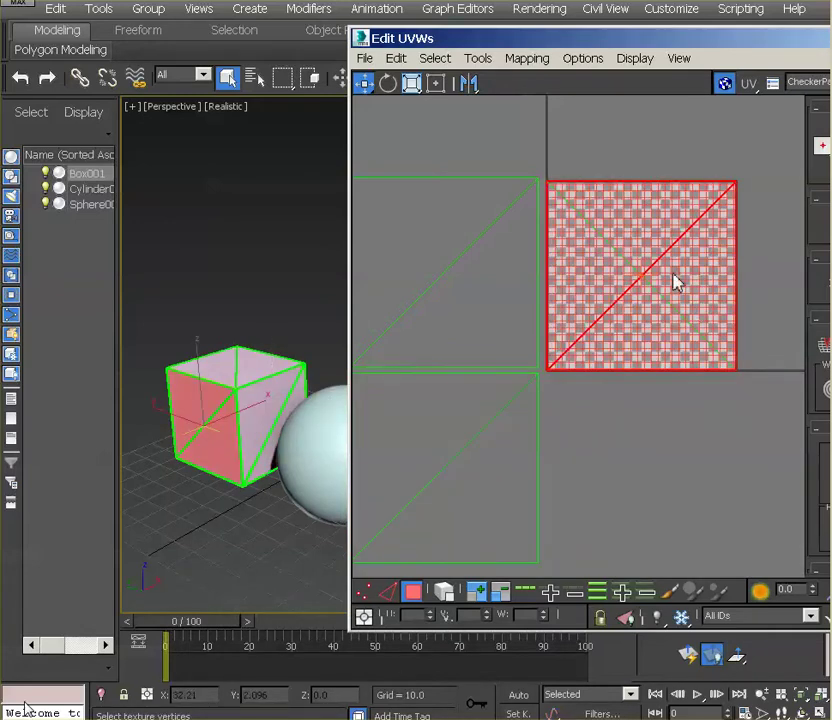
{"action": "left_click_drag", "start_coordinate": [675, 283], "coordinate": [678, 470]}
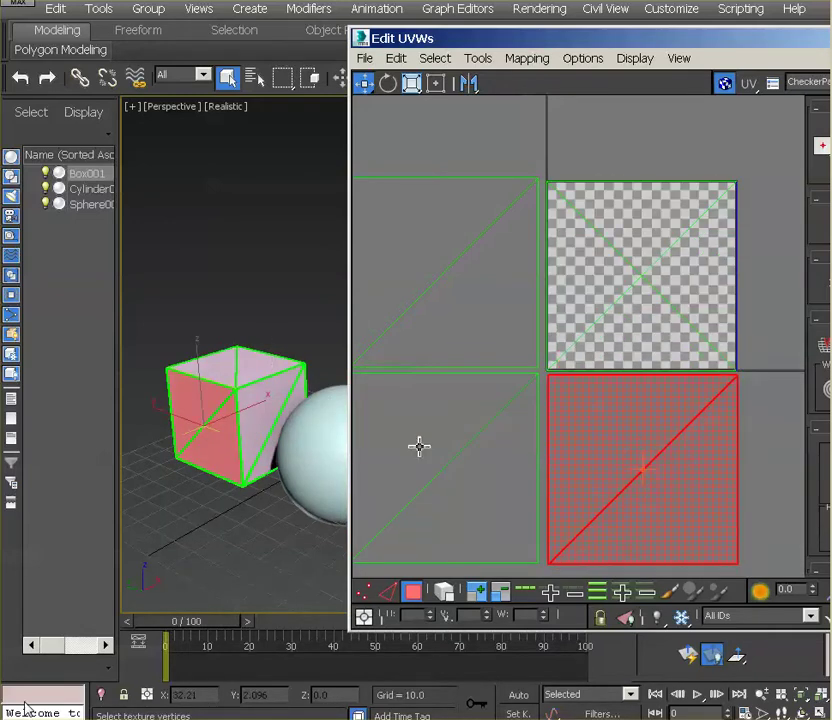
{"action": "mouse_move", "coordinate": [326, 400]}
{"action": "middle_mouse_down", "text": "alt"}
{"action": "mouse_move", "coordinate": [327, 371]}
{"action": "mouse_move", "coordinate": [275, 405]}
{"action": "middle_mouse_up", "text": "alt"}
{"action": "key", "text": "ctrl+z"}
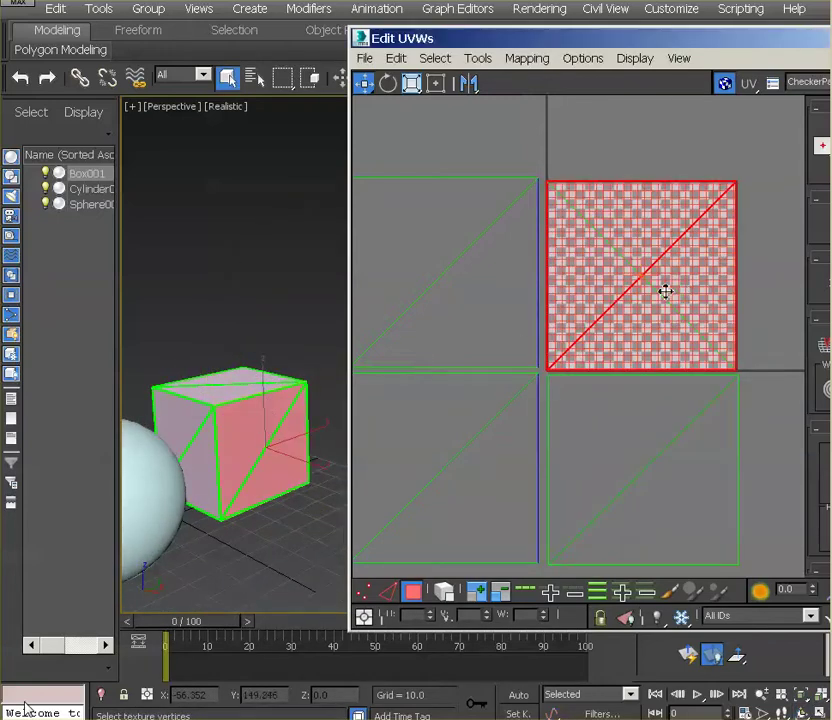
{"action": "left_click_drag", "start_coordinate": [665, 291], "coordinate": [467, 90]}
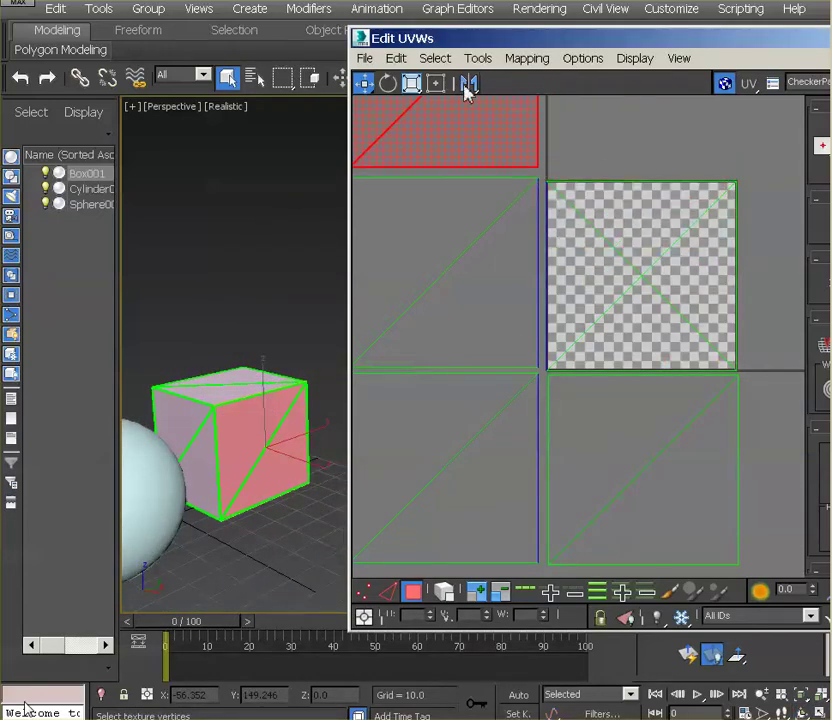
Step: Select the remaining side face of the box and move its UVs directly above the checker tile
{"action": "middle_click_drag", "start_coordinate": [306, 438], "coordinate": [325, 445], "text": "alt"}
{"action": "key", "text": "ctrl+z"}
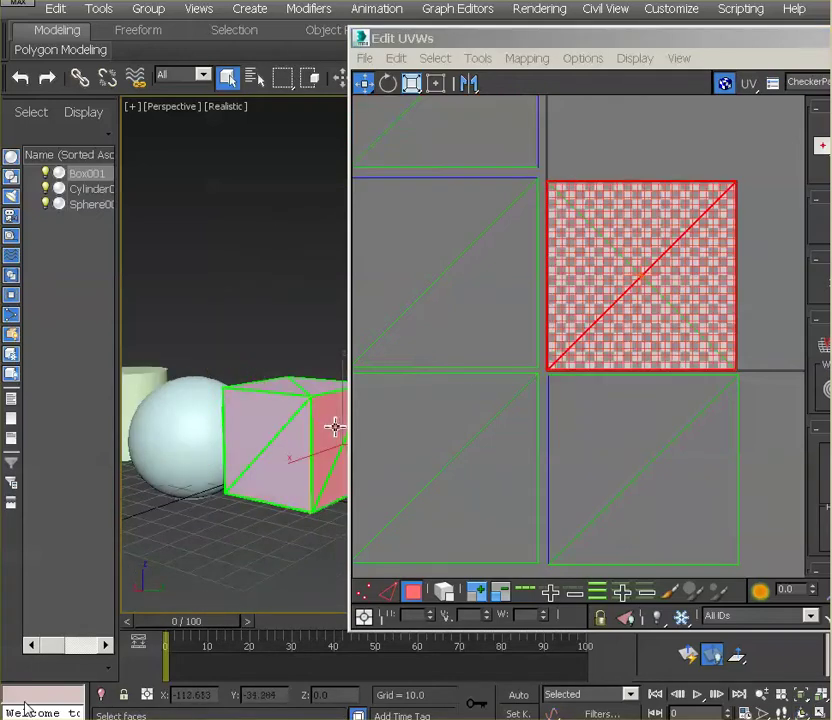
{"action": "left_click_drag", "start_coordinate": [652, 279], "coordinate": [655, 76]}
Step: Select all six separated UV faces and scale them together in Freeform mode to fit within the checker tile
{"action": "scroll", "coordinate": [627, 357], "scroll_direction": "down", "scroll_amount": 5}
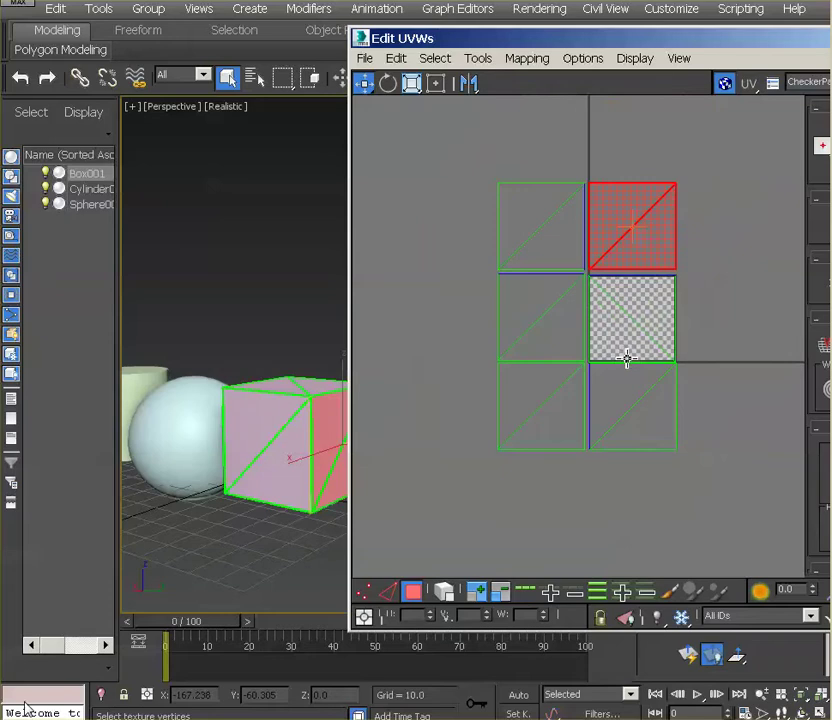
{"action": "left_click_drag", "start_coordinate": [484, 156], "coordinate": [733, 490]}
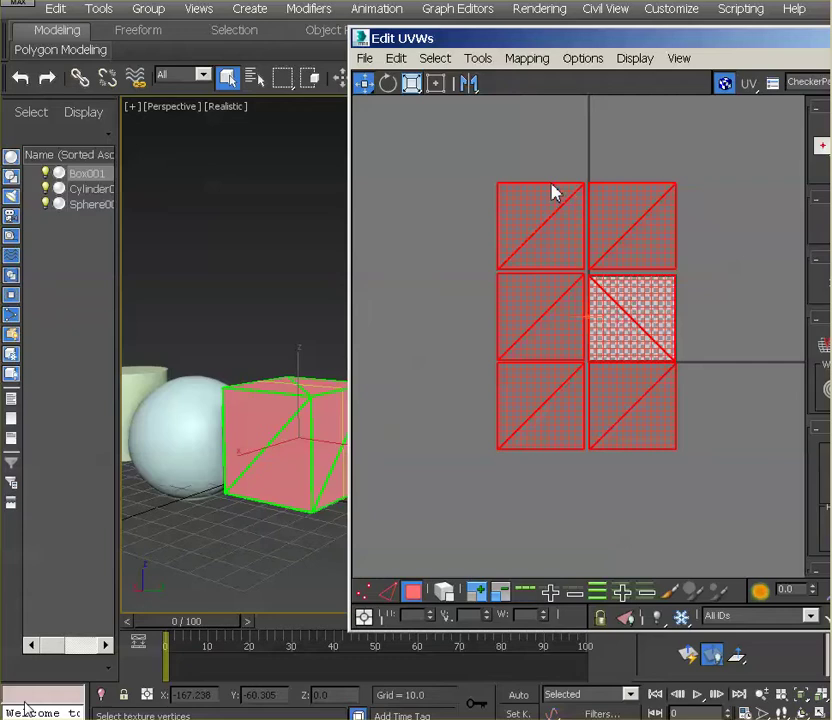
{"action": "left_click", "coordinate": [437, 84]}
{"action": "left_click_drag", "start_coordinate": [501, 188], "coordinate": [596, 280]}
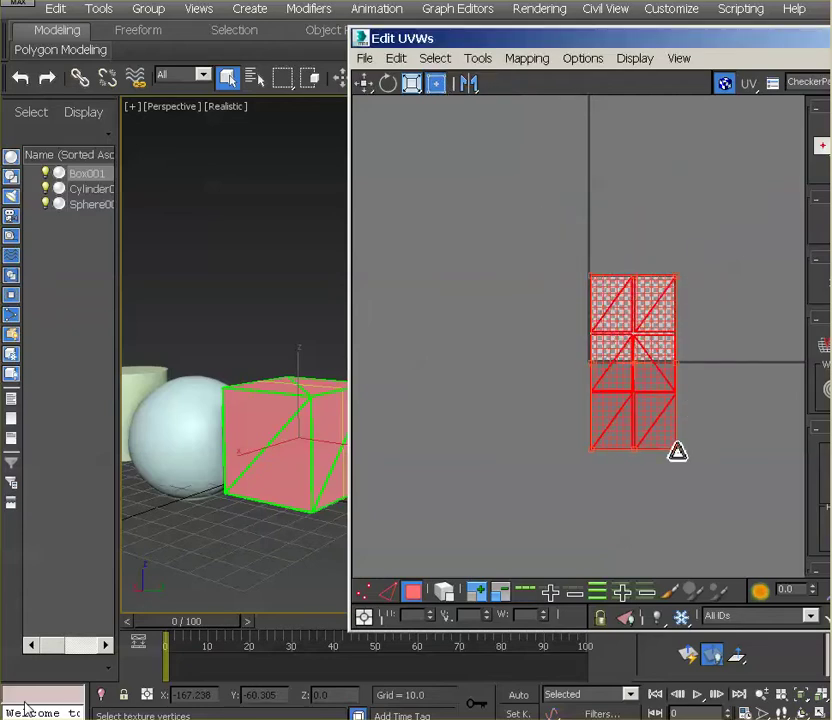
{"action": "left_click_drag", "start_coordinate": [678, 451], "coordinate": [648, 357]}
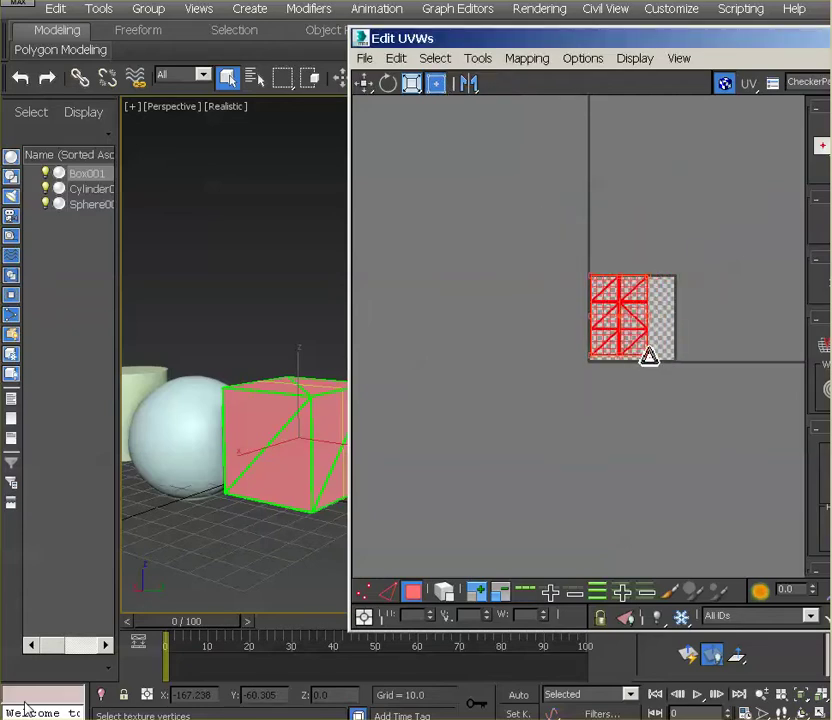
Step: Center the scaled group of UV faces within the checker tile
{"action": "scroll", "coordinate": [686, 357], "scroll_direction": "up", "scroll_amount": 2}
{"action": "scroll", "coordinate": [686, 357], "scroll_direction": "up", "scroll_amount": 2}
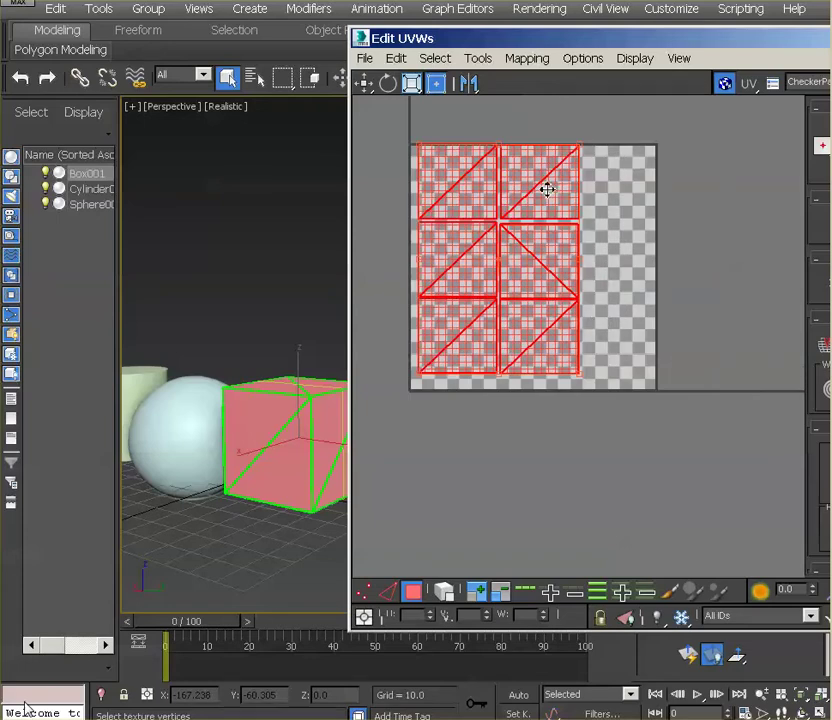
{"action": "left_click_drag", "start_coordinate": [544, 188], "coordinate": [578, 193]}
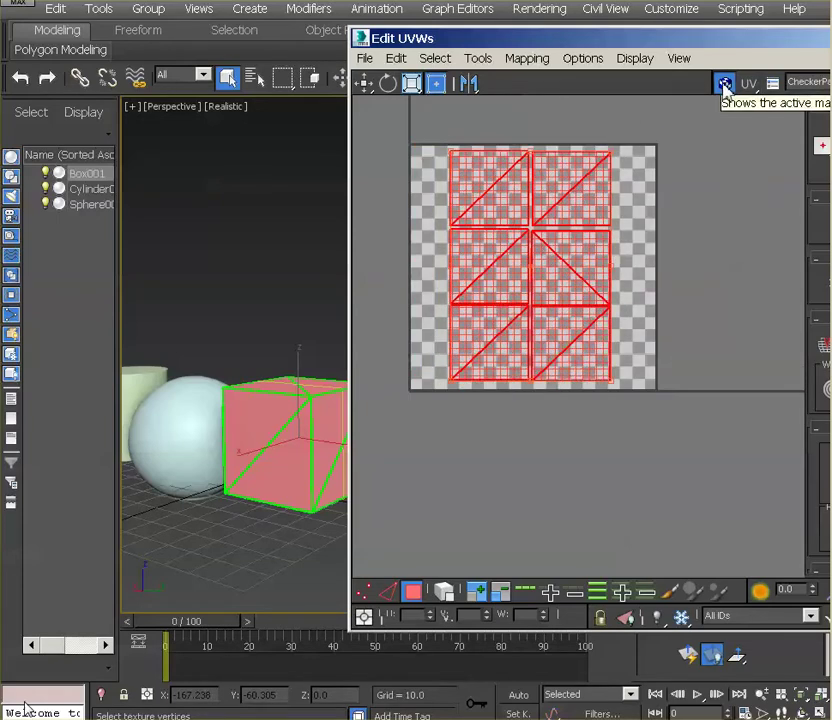
Step: Turn off the checker map display, close the UV editor and clear the box's face selection
{"action": "left_click", "coordinate": [725, 85]}
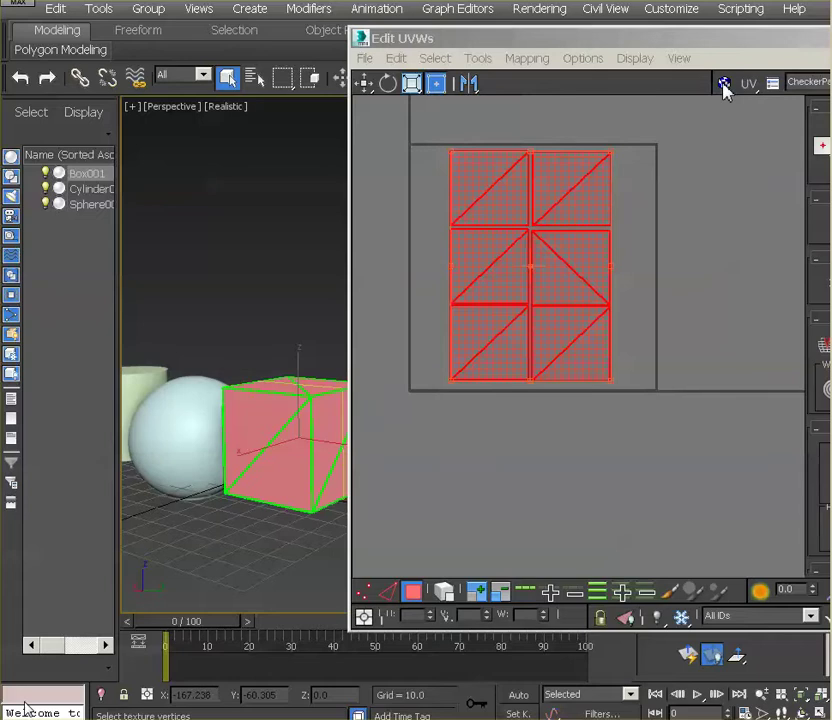
{"action": "left_click", "coordinate": [722, 41]}
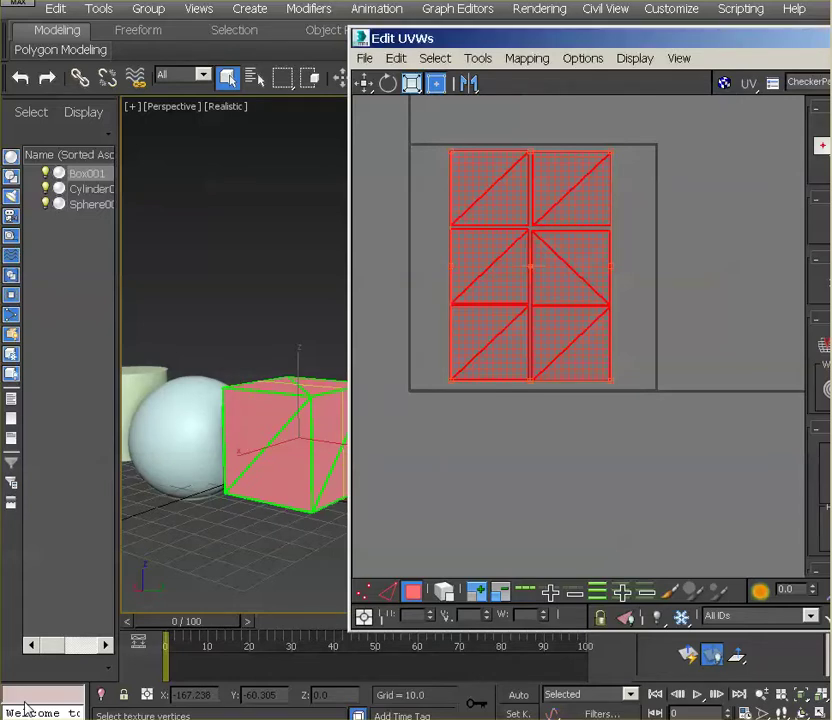
{"action": "left_click", "coordinate": [830, 38]}
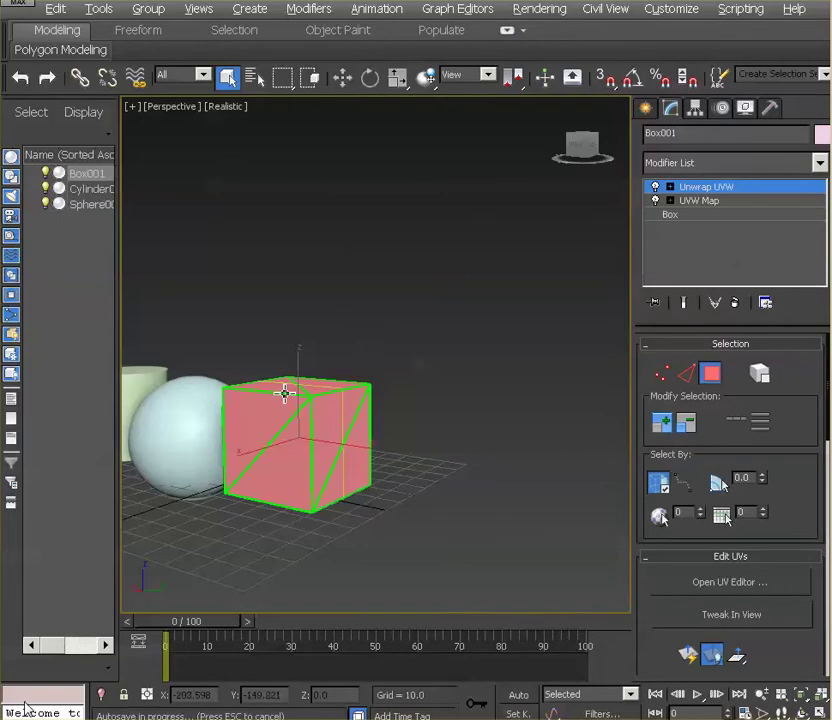
{"action": "middle_click_drag", "start_coordinate": [285, 393], "coordinate": [386, 412]}
{"action": "left_click", "coordinate": [319, 377]}
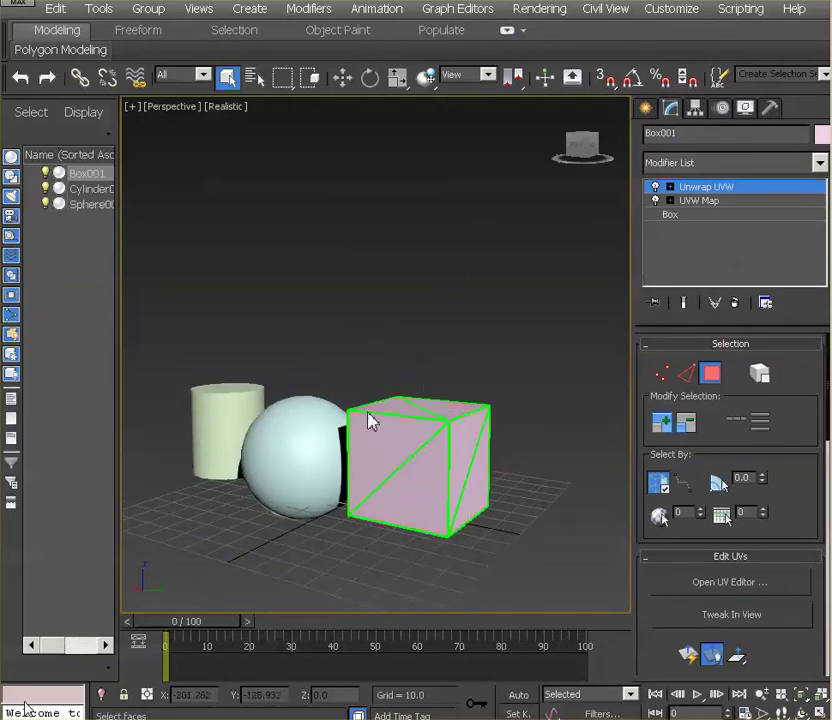